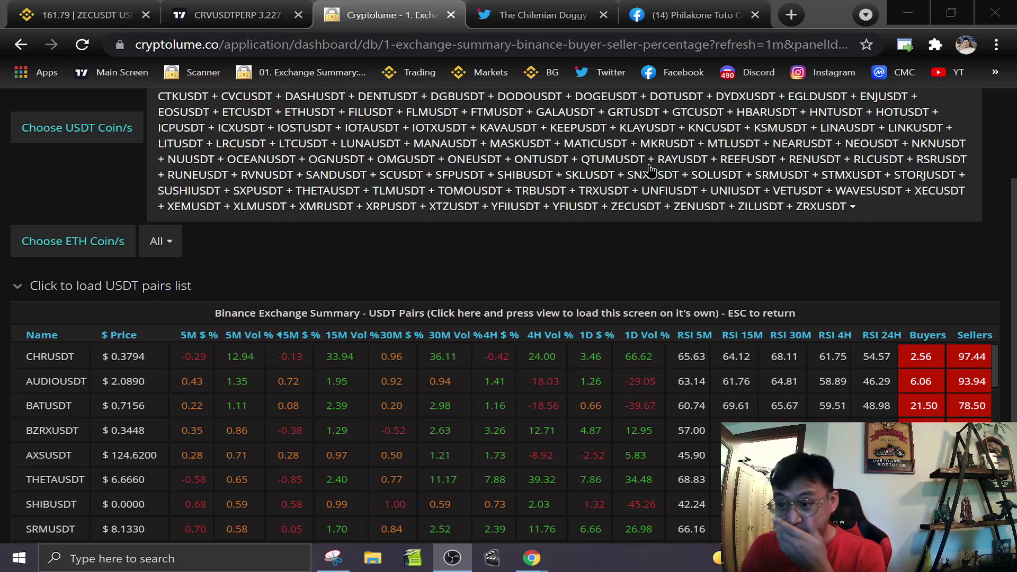
Examine CRVUSDT in the Binance USDT pairs list and highlight its 1D Vol % value.
scroll(731, 233, down, 2)
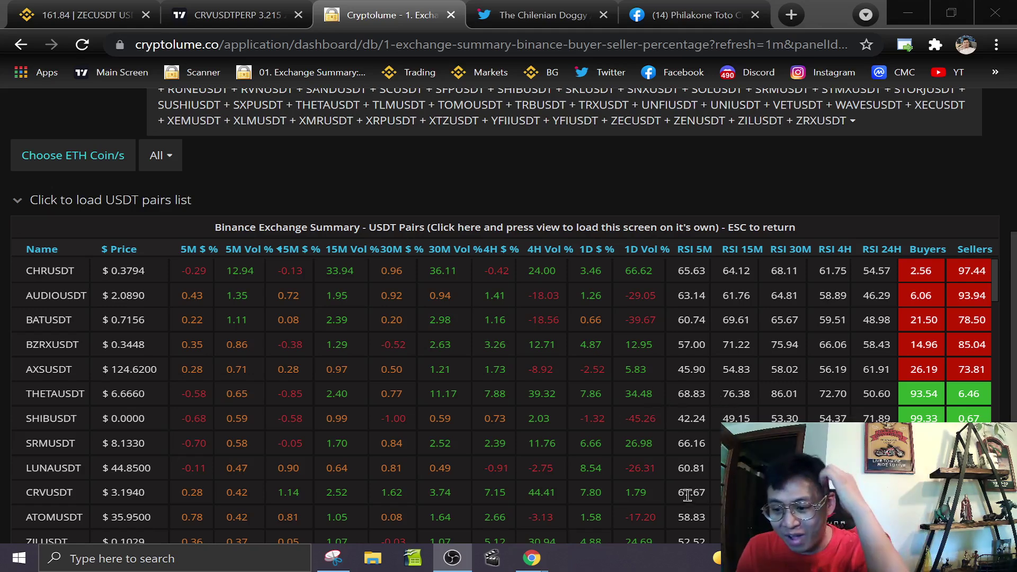
drag(653, 501, 253, 495)
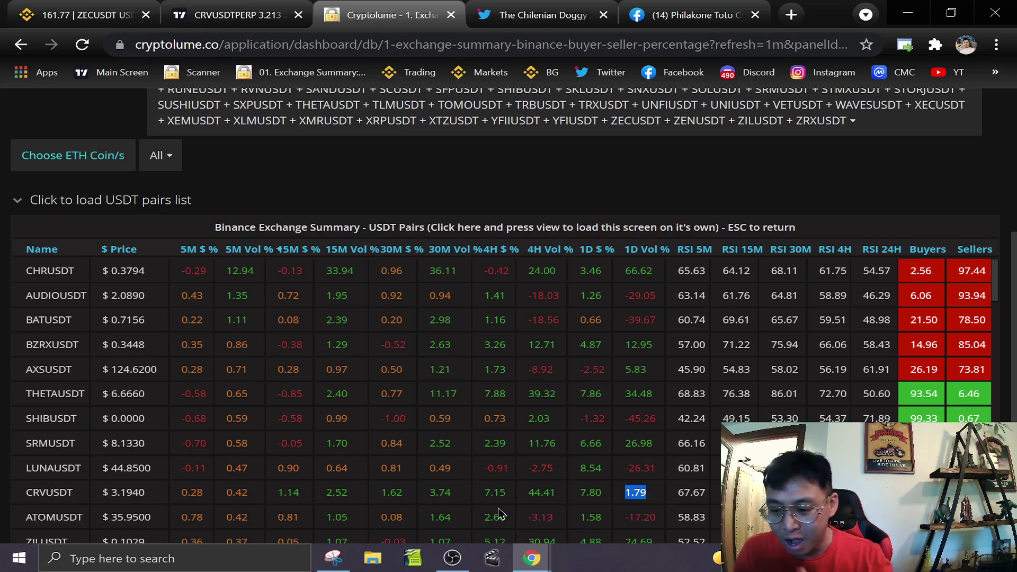
Switch to the CRVUSDTPERP chart and measure the latest rise from its low to the current candle.
click(272, 12)
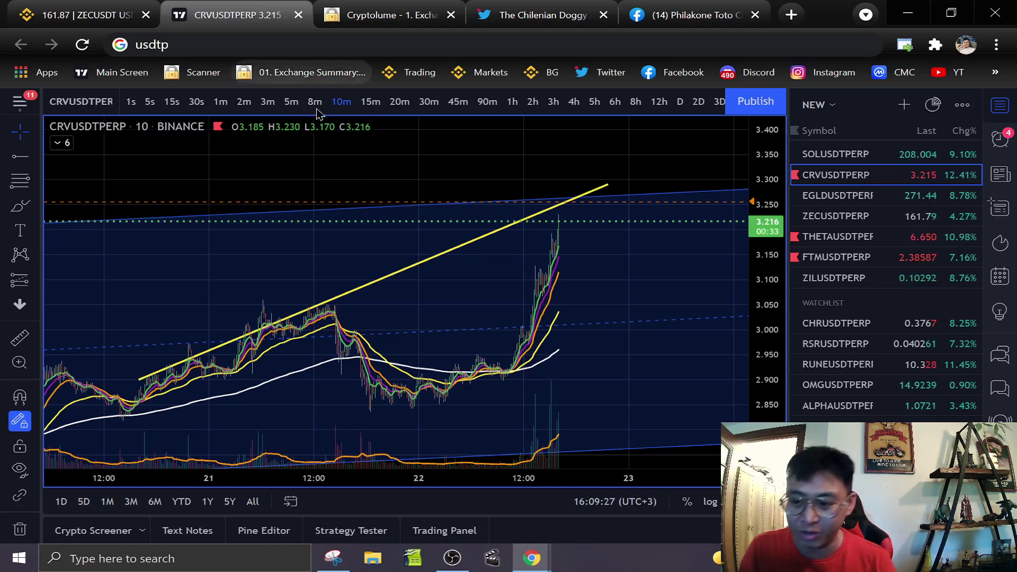
shift+click(466, 413)
click(561, 217)
click(455, 170)
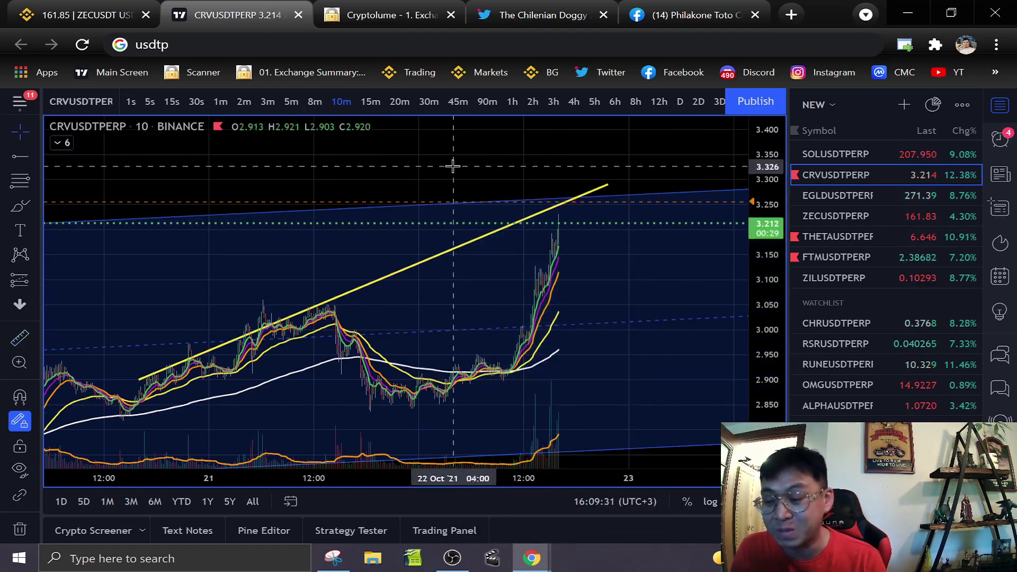
Bring back the oscillator panes and set the CRVUSDTPERP chart to 90-minute candles, showing price history back to September.
right_click(322, 120)
double_click(250, 148)
scroll(643, 244, down, 6)
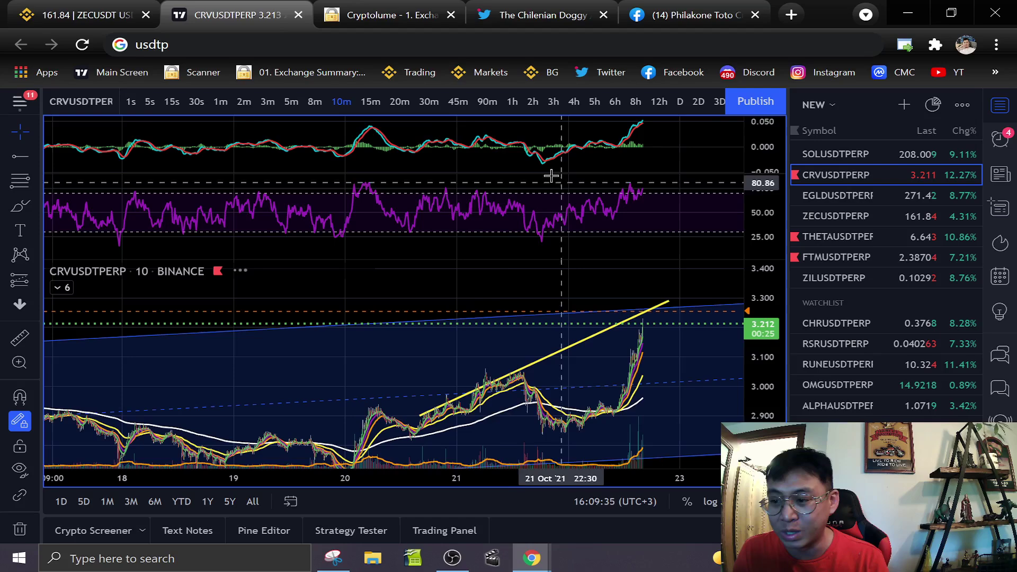
click(486, 101)
right_click(616, 402)
click(477, 404)
drag(771, 407, 749, 334)
drag(657, 411, 662, 476)
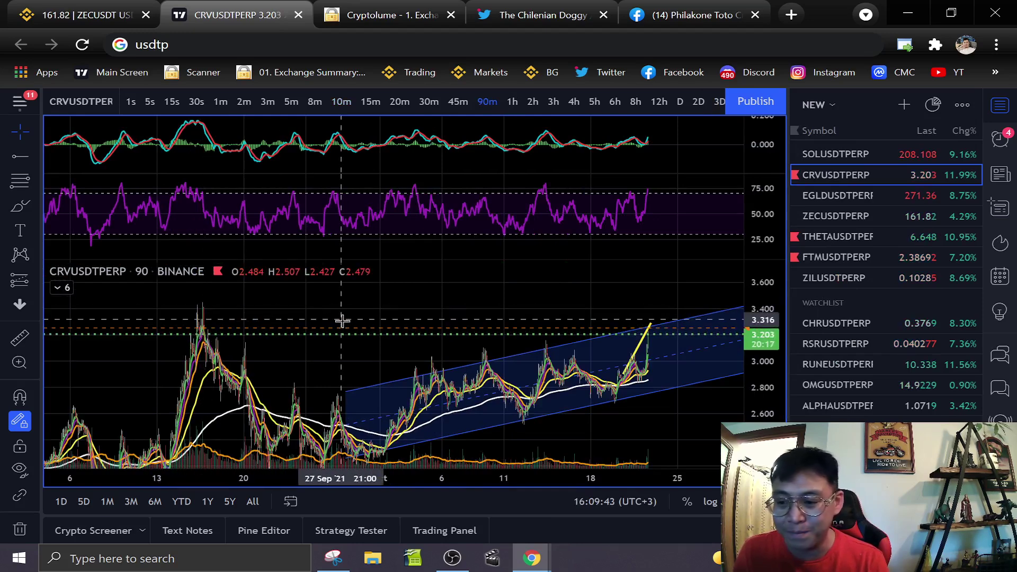
drag(342, 329, 344, 323)
click(642, 493)
right_click(669, 427)
click(313, 368)
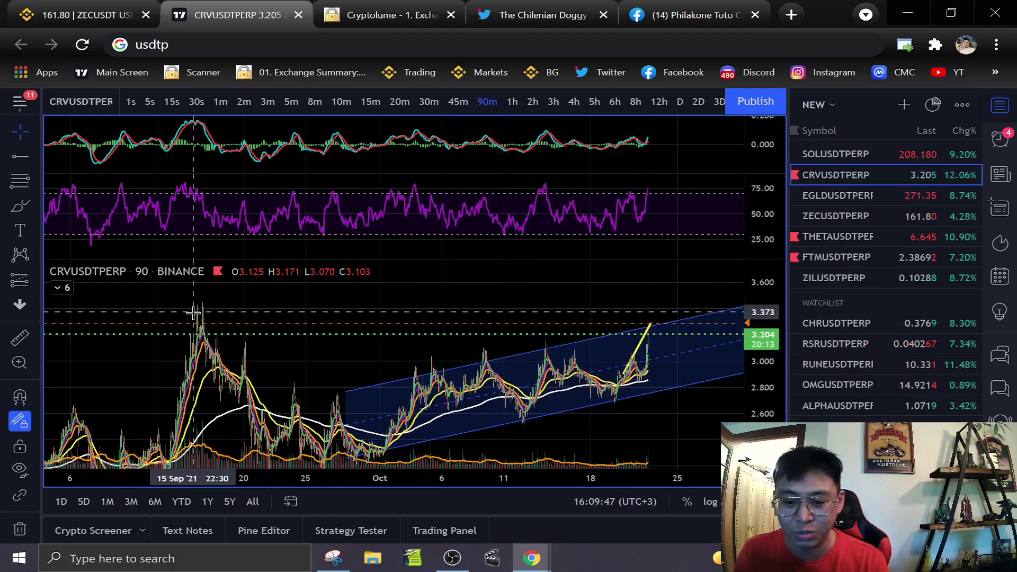
Raise the upper edge of the ascending parallel channel to meet the tip of the yellow trendline.
scroll(587, 281, up, 9)
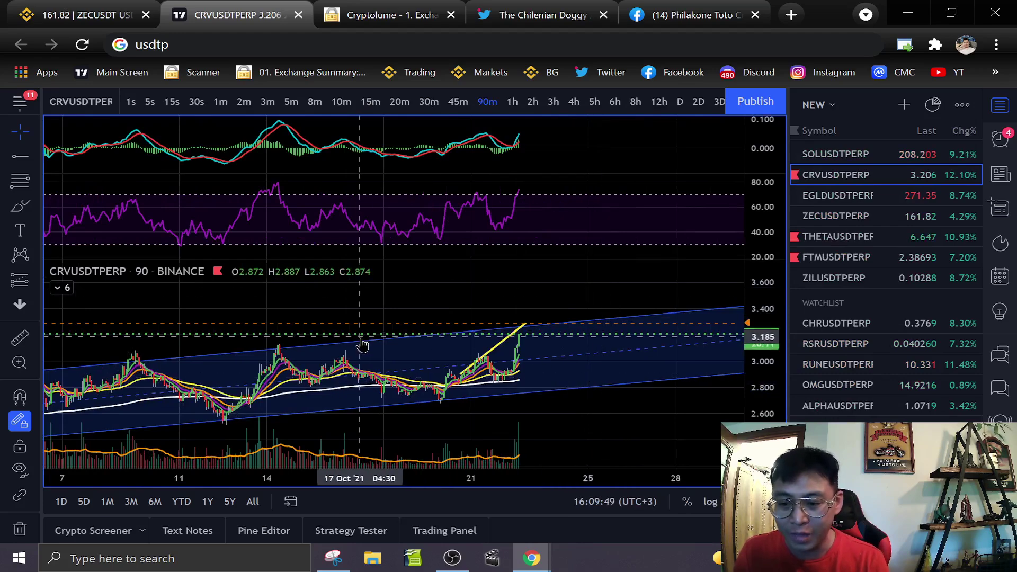
drag(303, 347, 305, 337)
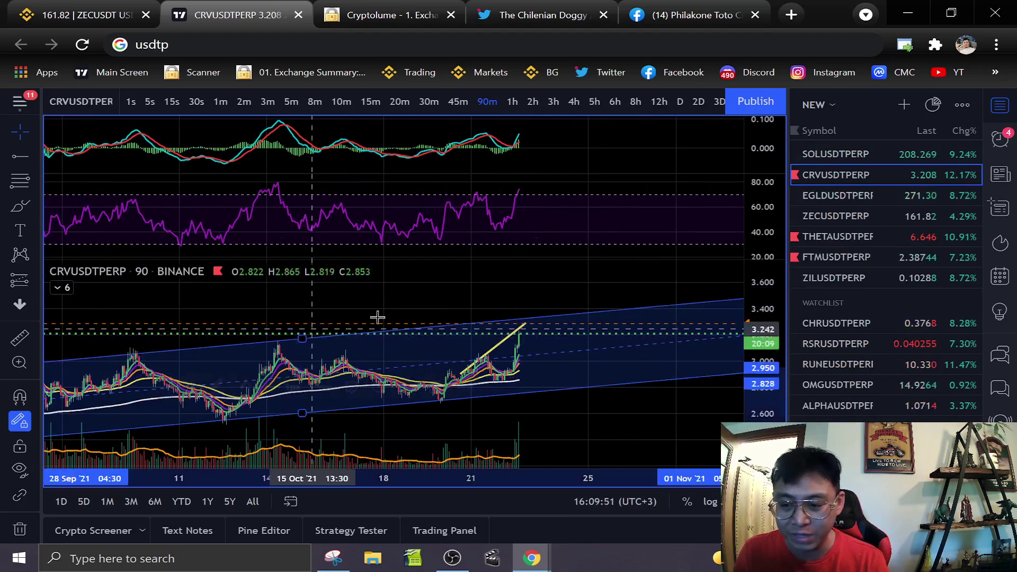
click(595, 301)
Maximize the CRVUSDTPERP price pane so the oscillator panes are hidden.
scroll(606, 312, down, 5)
double_click(674, 434)
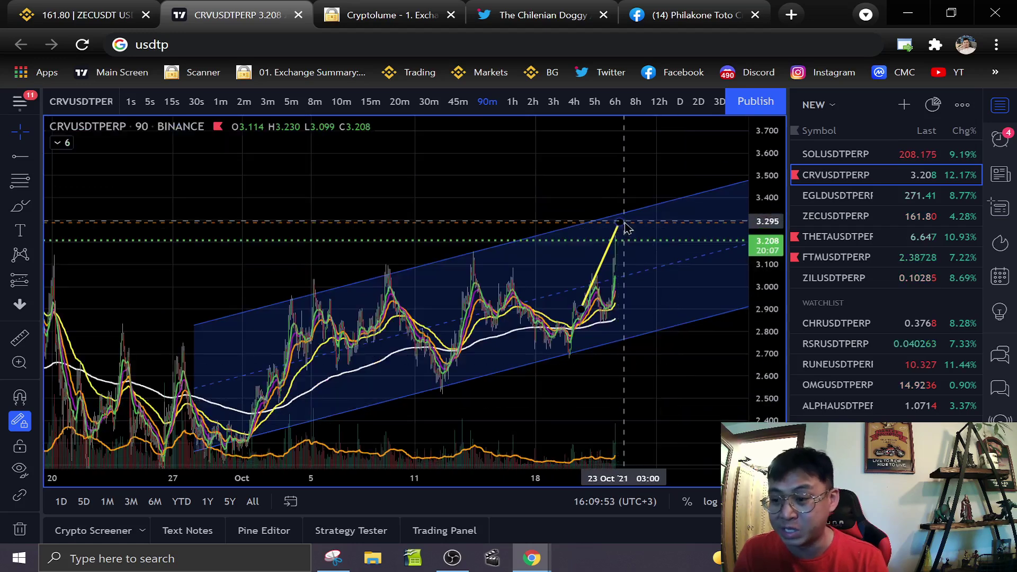
right_click(532, 173)
click(438, 183)
Open the SOLUSDTPERP chart and inspect up close the short position drawn at the green resistance zone.
click(867, 154)
scroll(710, 292, up, 4)
scroll(714, 292, up, 4)
drag(746, 272, 748, 376)
drag(511, 315, 613, 351)
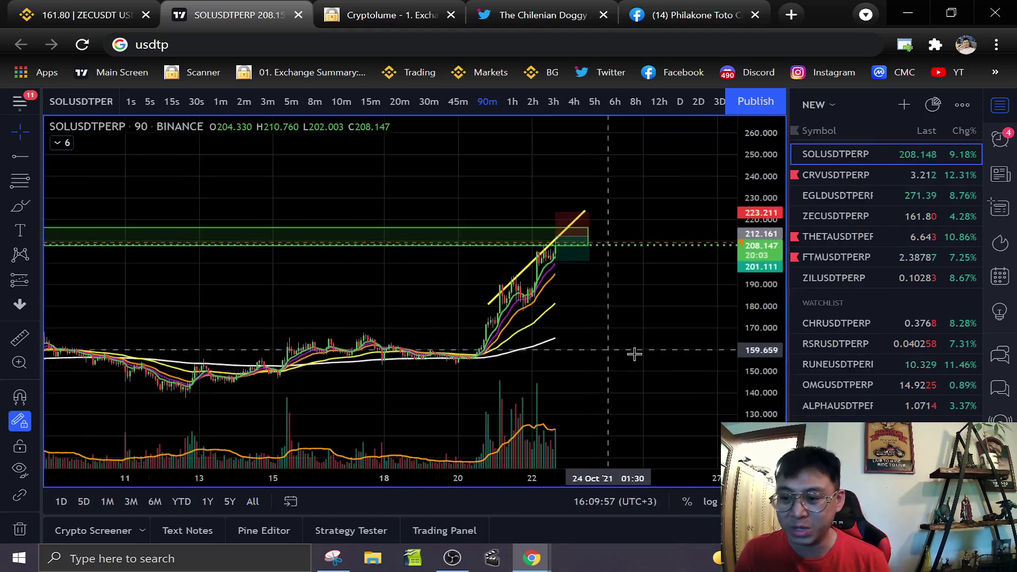
scroll(636, 355, up, 5)
drag(772, 406, 767, 262)
scroll(604, 373, up, 5)
drag(320, 291, 575, 292)
drag(762, 354, 757, 288)
right_click(589, 230)
drag(518, 238, 583, 366)
scroll(582, 362, up, 5)
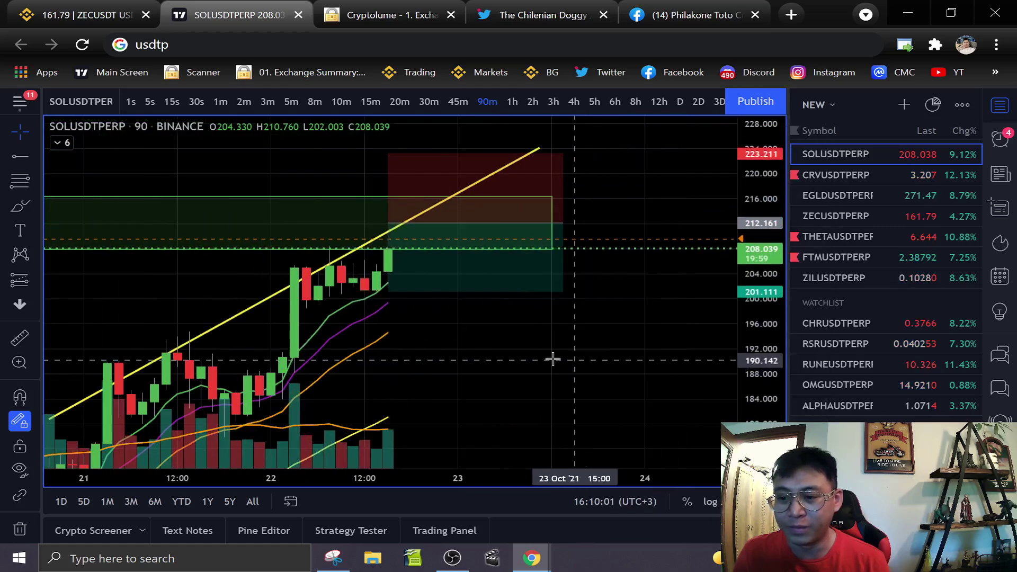
Examine the stop, target and risk/reward ratio of the SOLUSDTPERP short position.
drag(656, 243, 592, 278)
click(480, 285)
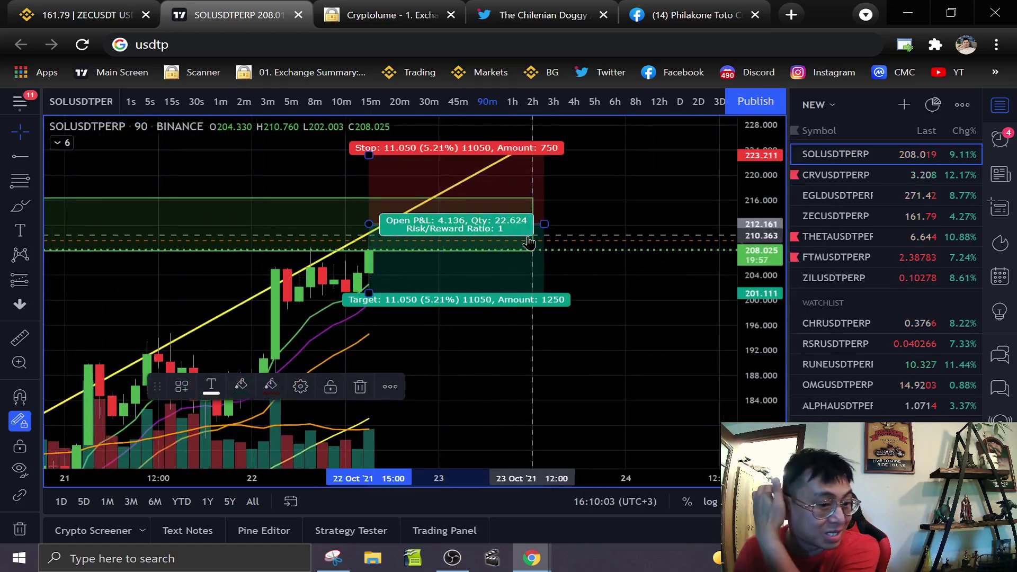
right_click(550, 357)
click(440, 372)
right_click(572, 362)
click(515, 360)
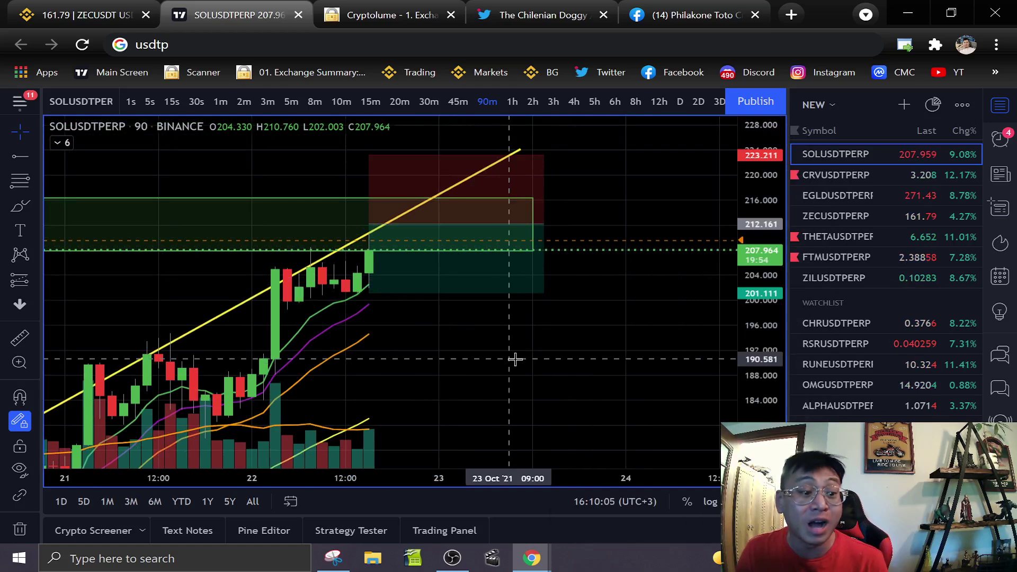
right_click(538, 337)
click(463, 255)
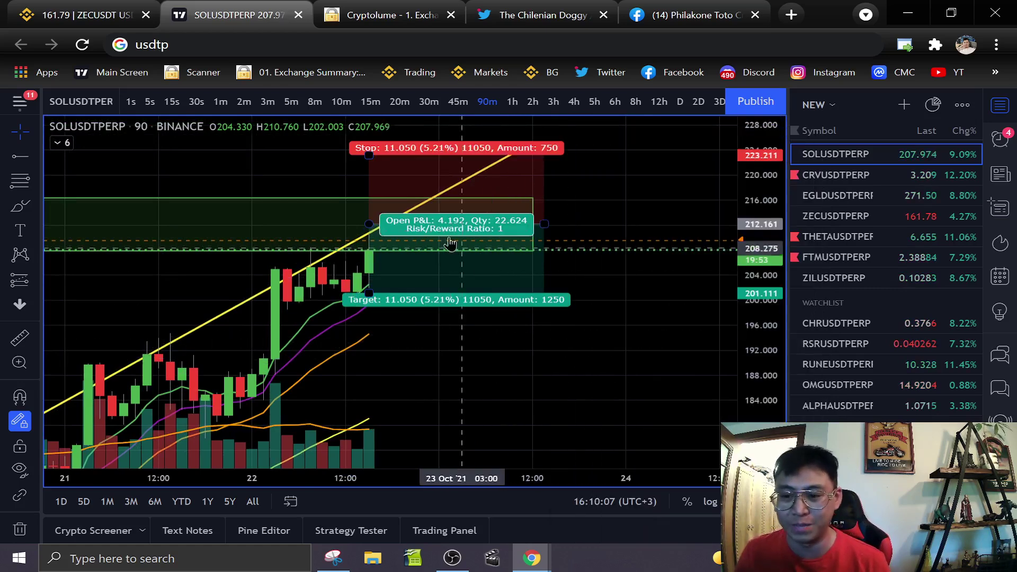
click(635, 385)
scroll(601, 341, down, 4)
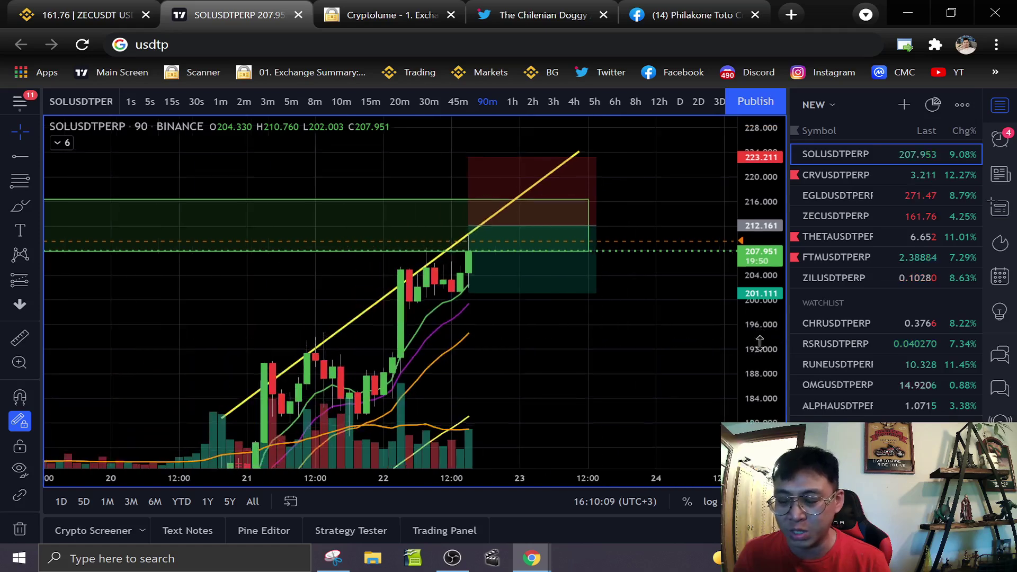
drag(663, 390, 669, 360)
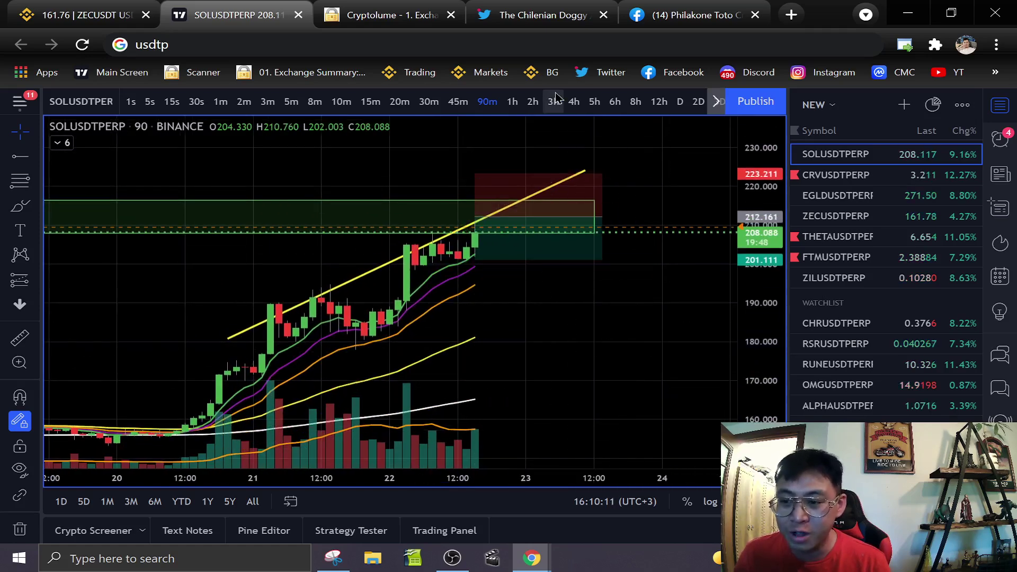
Set the chart to the 4-hour timeframe and review SOLUSDTPERP's earlier price action.
click(574, 103)
scroll(608, 265, down, 5)
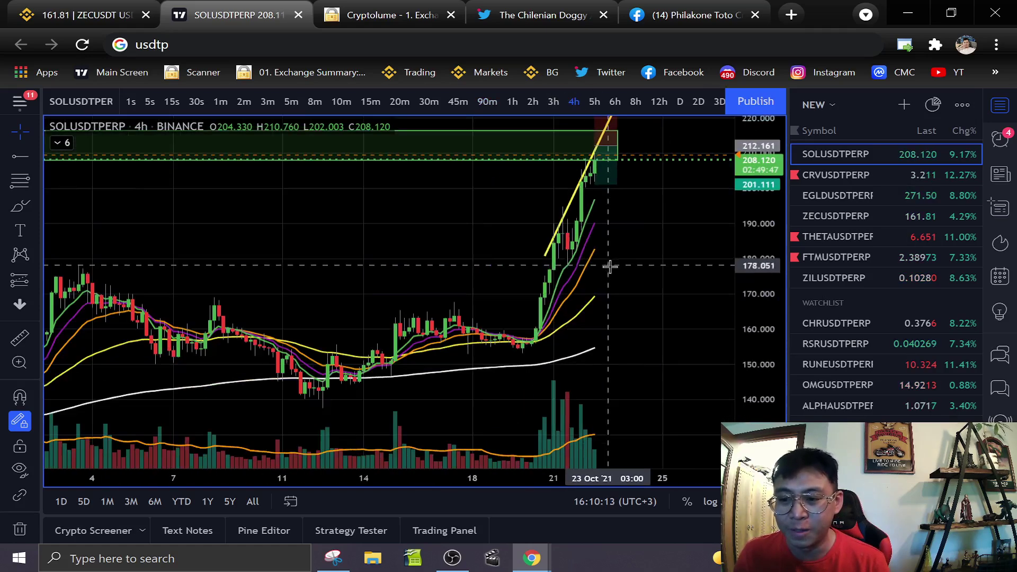
scroll(521, 276, down, 3)
scroll(669, 183, up, 4)
Review the 4-hour charts of CRVUSDTPERP and EGLDUSDTPERP, checking EGLDUSDTPERP's latest candles against the red resistance line.
click(841, 179)
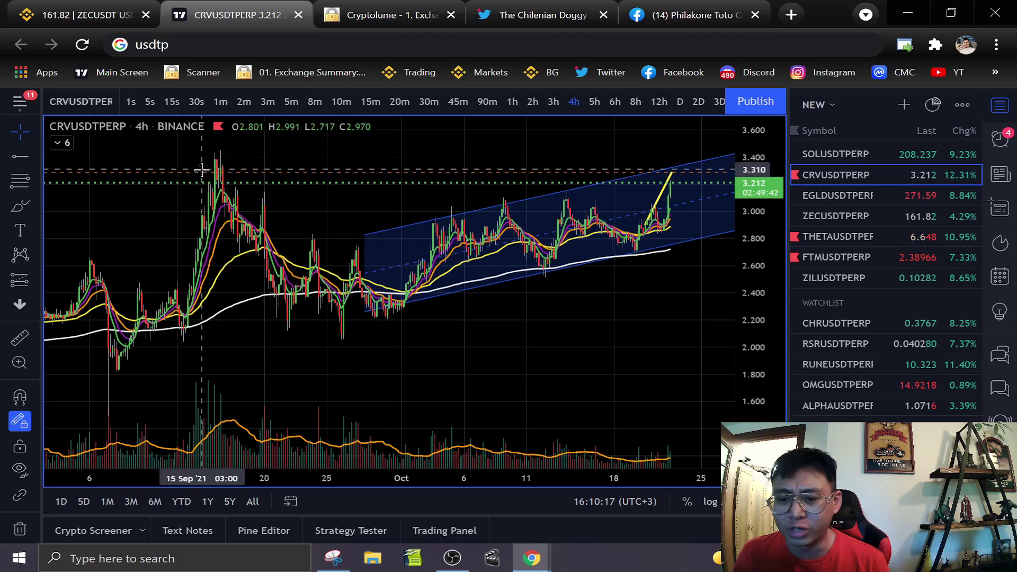
click(849, 200)
scroll(619, 352, down, 2)
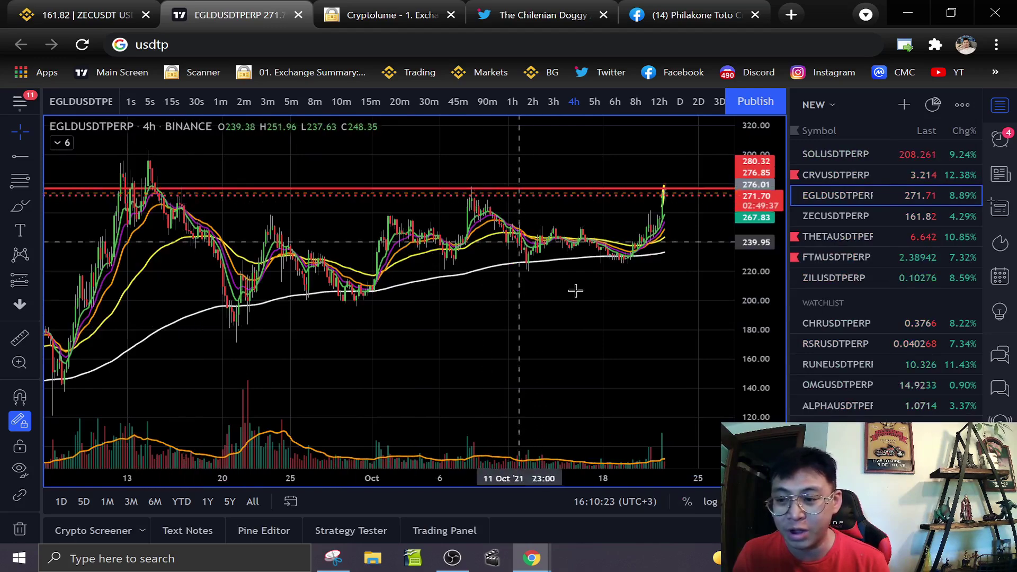
scroll(459, 236, up, 5)
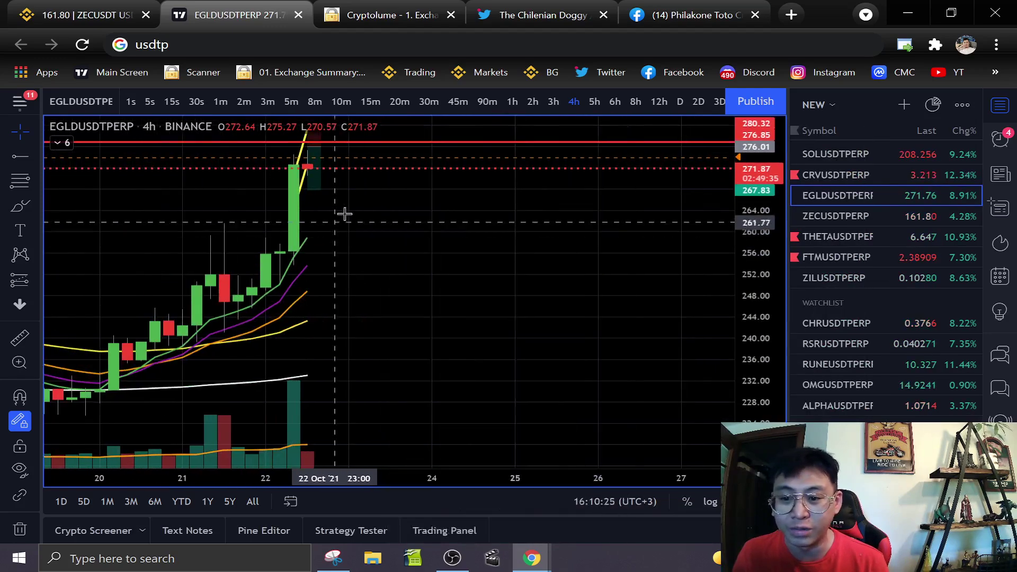
scroll(668, 281, down, 5)
Place a short position on CRVUSDTPERP with entry at 3.291, just after the yellow trendline's tip, and extend its time span.
click(834, 178)
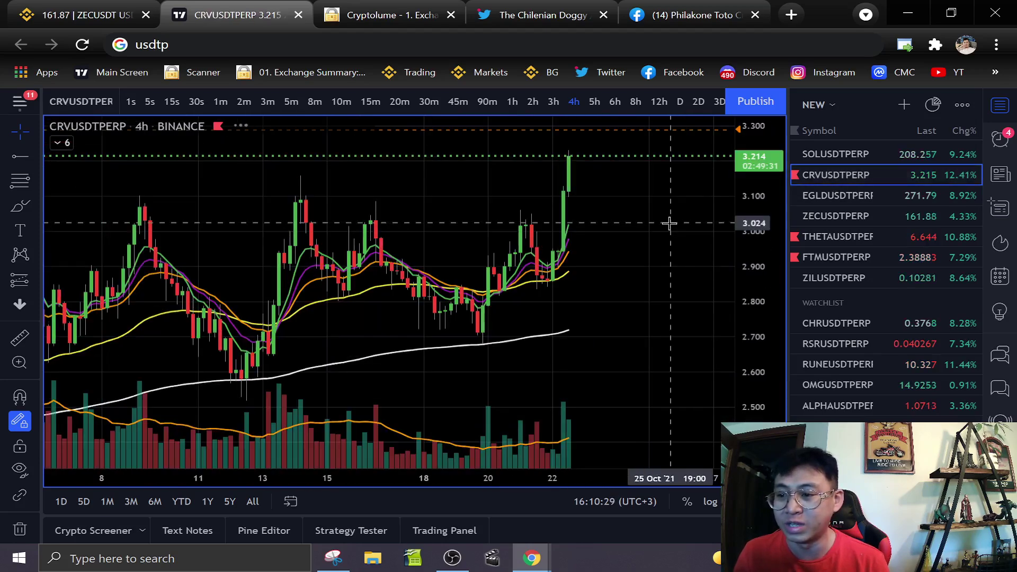
scroll(519, 420, up, 5)
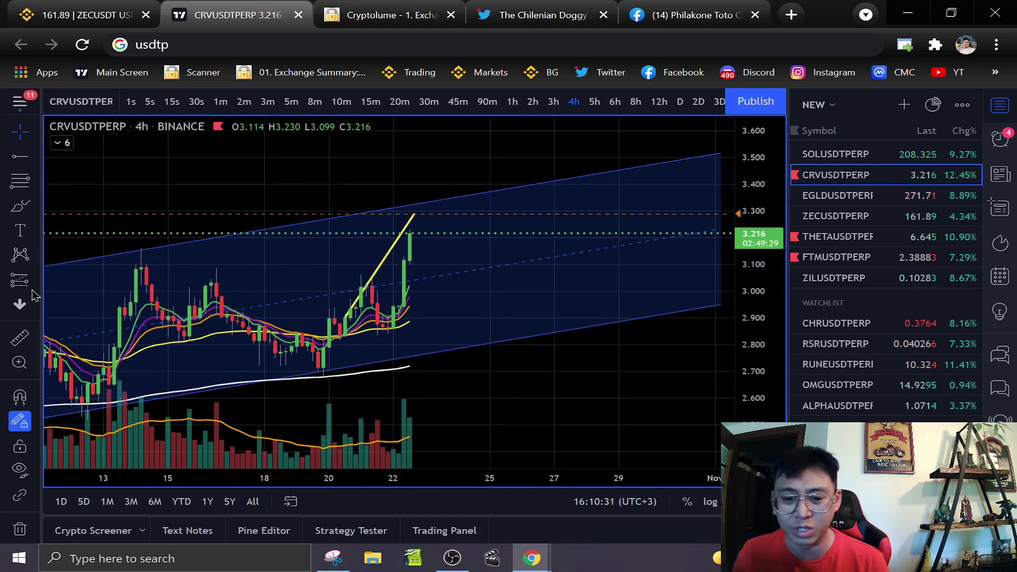
click(35, 279)
click(105, 308)
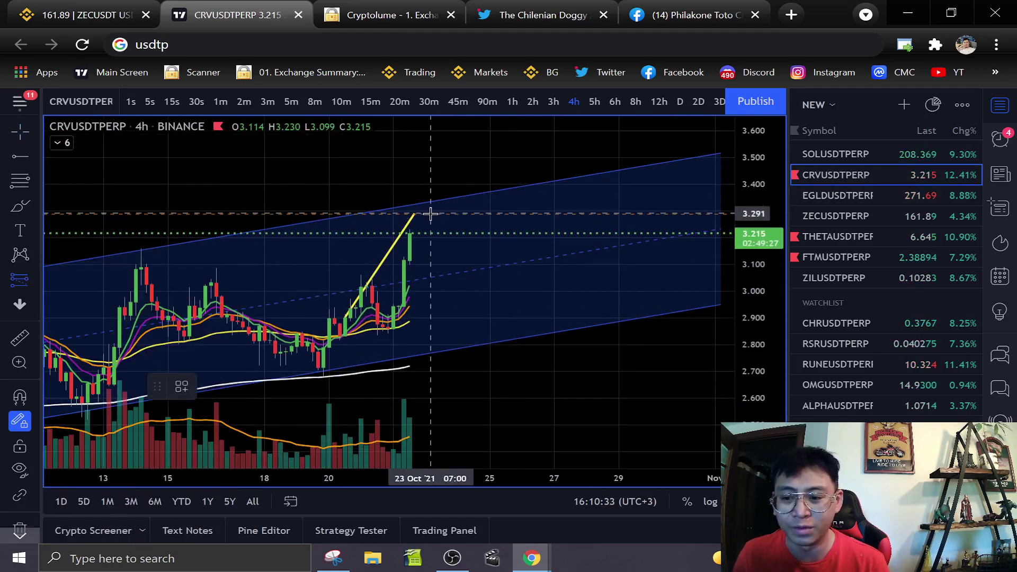
click(430, 214)
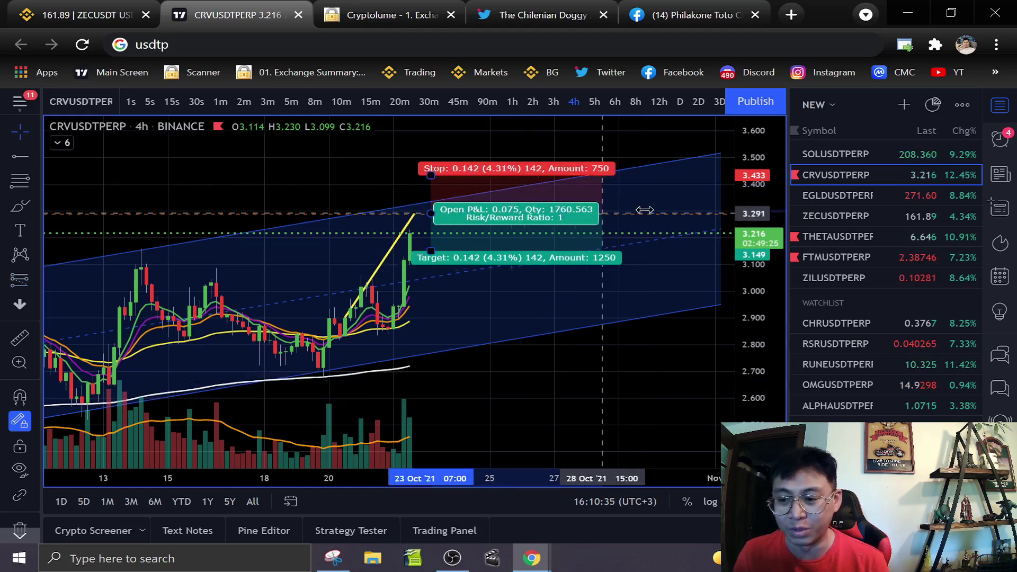
drag(645, 211, 732, 212)
right_click(618, 357)
drag(602, 359, 536, 357)
click(535, 368)
Extend the time span of the short position on SOLUSDTPERP to early November.
click(831, 153)
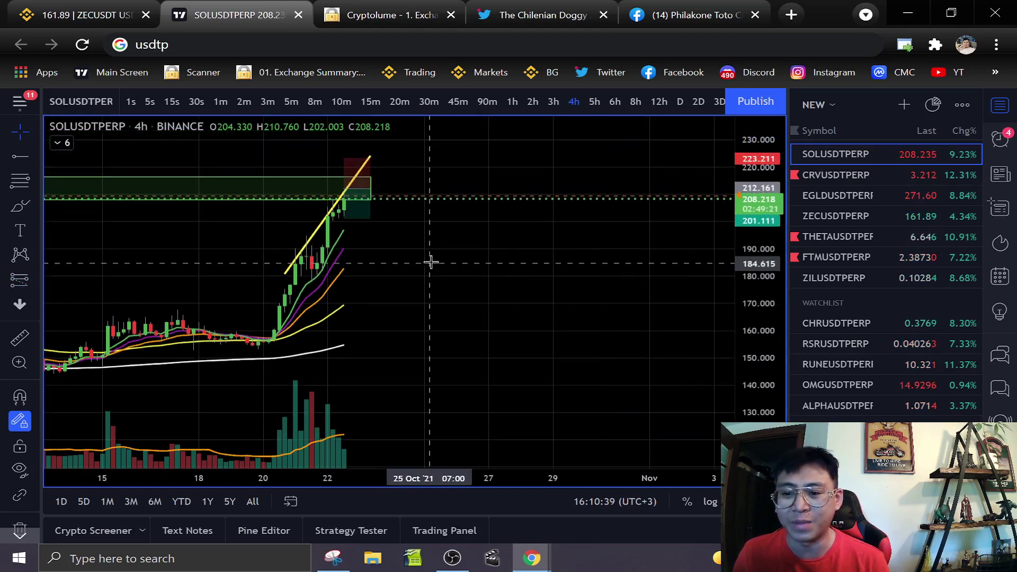
drag(371, 199, 671, 198)
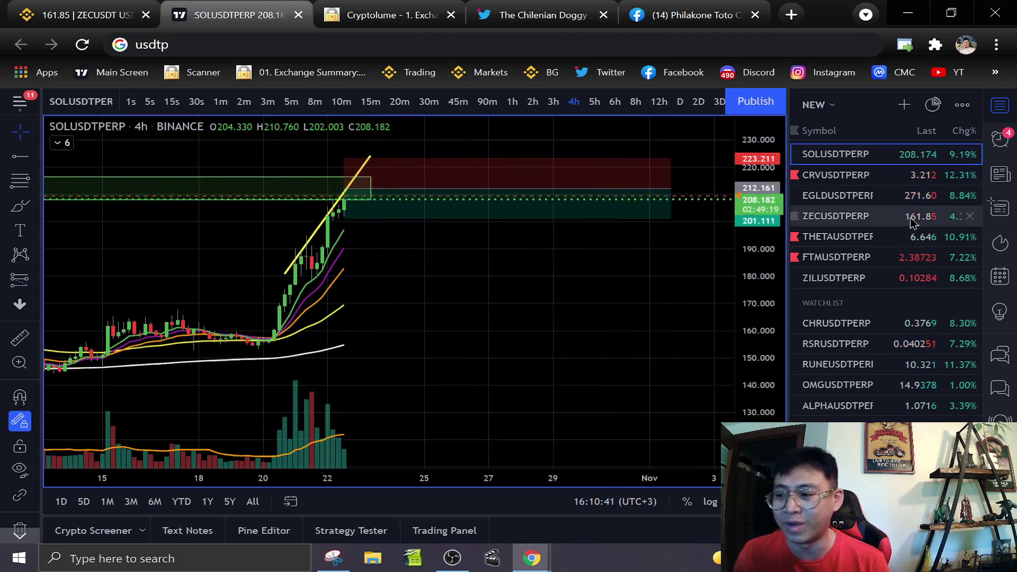
Review the CRVUSDTPERP, EGLDUSDTPERP and ZECUSDTPERP charts, examining ZECUSDTPERP's short position below the white resistance line.
click(900, 175)
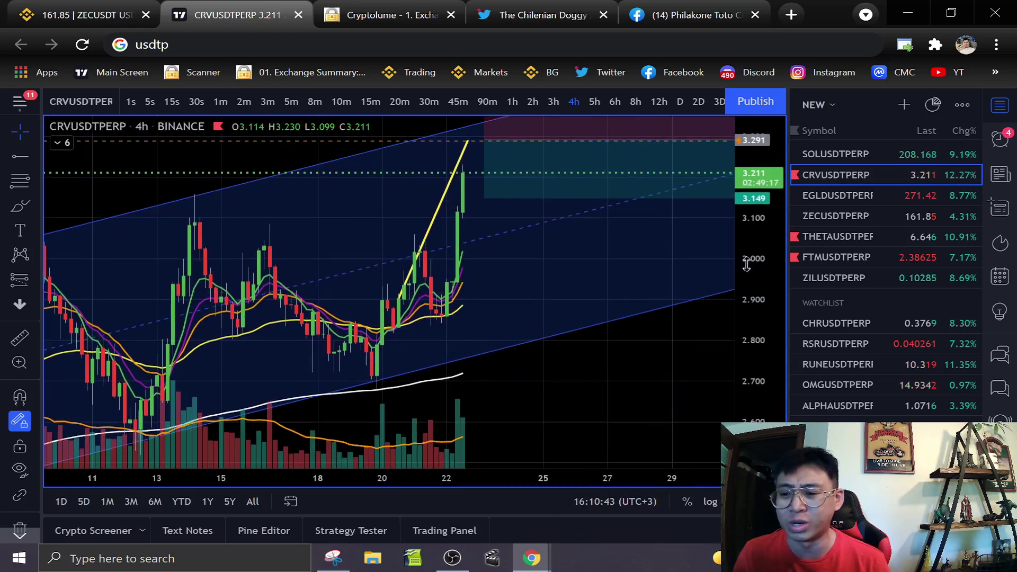
click(811, 195)
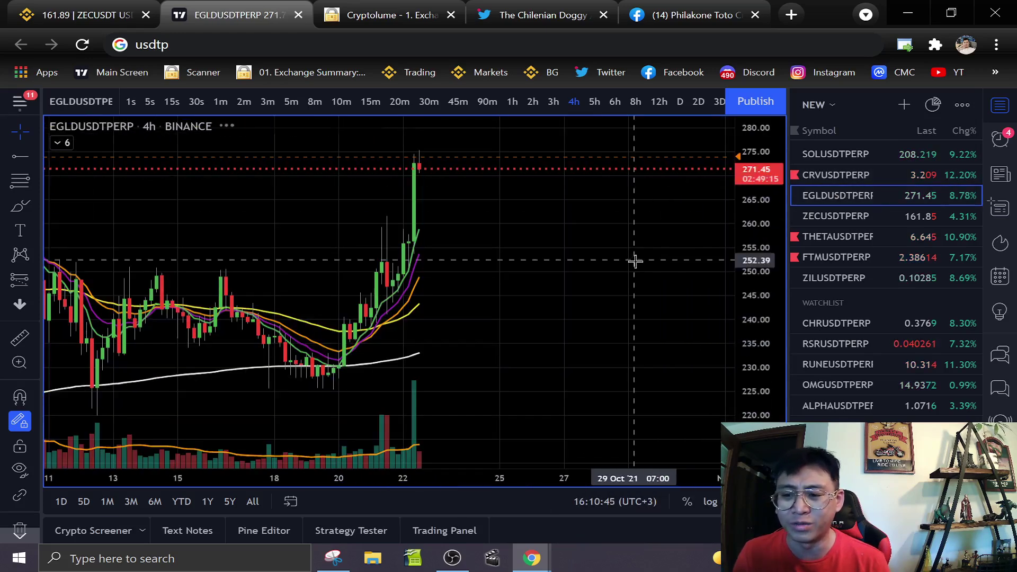
click(858, 216)
right_click(612, 461)
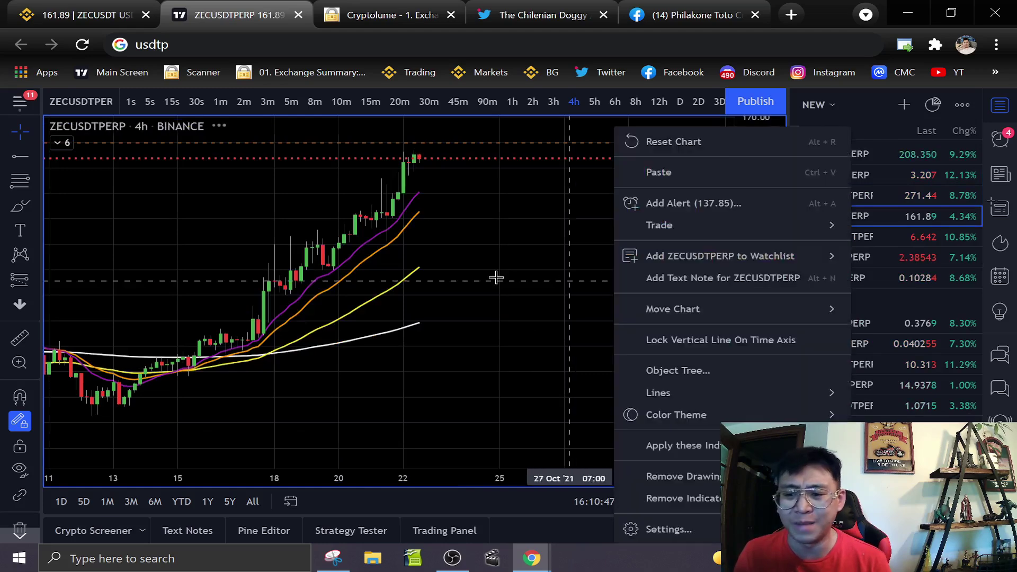
click(510, 279)
drag(771, 281, 771, 327)
right_click(602, 331)
drag(575, 323, 583, 328)
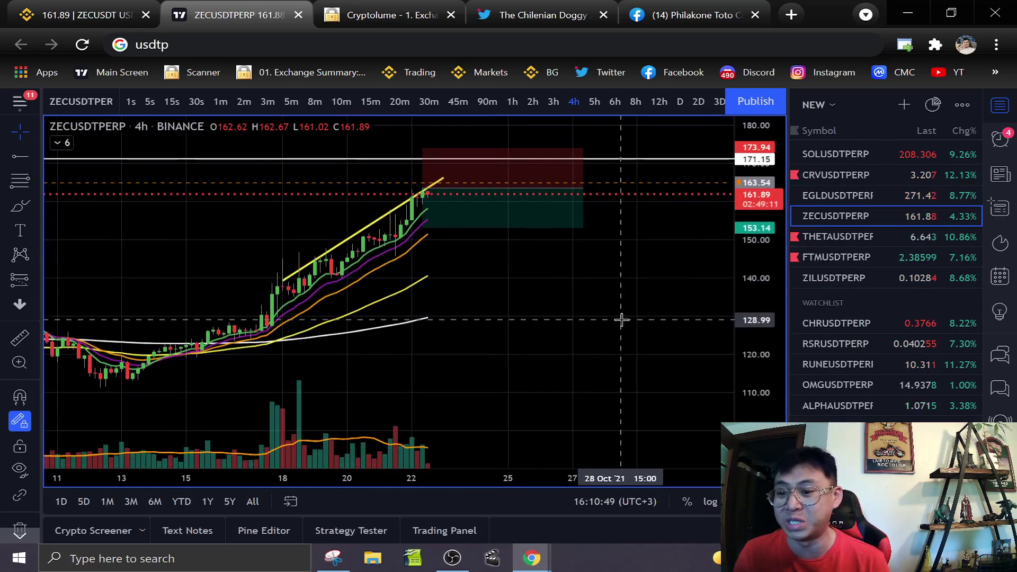
right_click(622, 281)
click(578, 284)
right_click(644, 285)
click(527, 283)
right_click(607, 293)
click(555, 298)
Open the THETAUSDTPERP chart and examine its short position relative to the white resistance line and earlier highs.
key(Down)
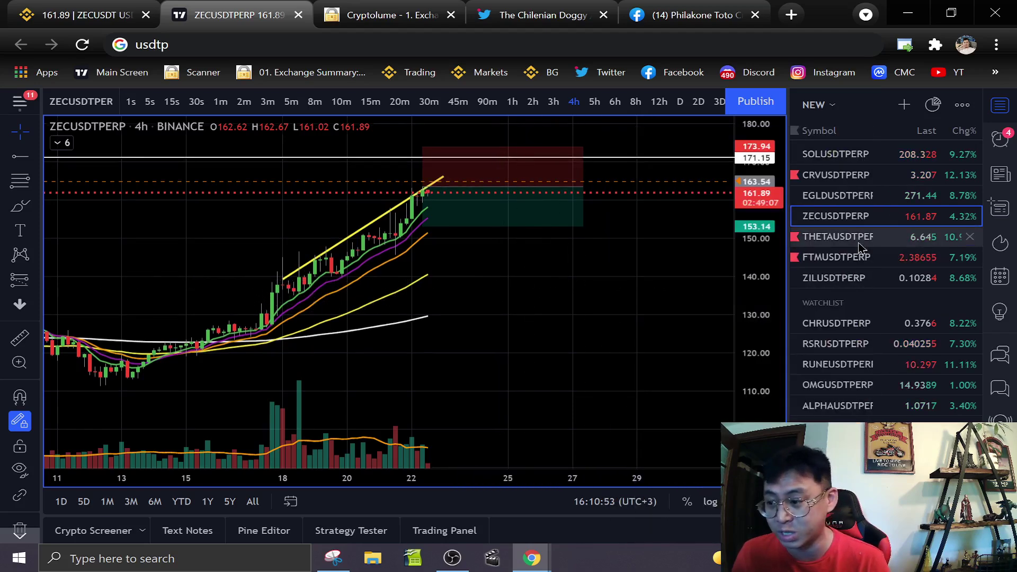
scroll(596, 269, down, 2)
drag(773, 251, 766, 331)
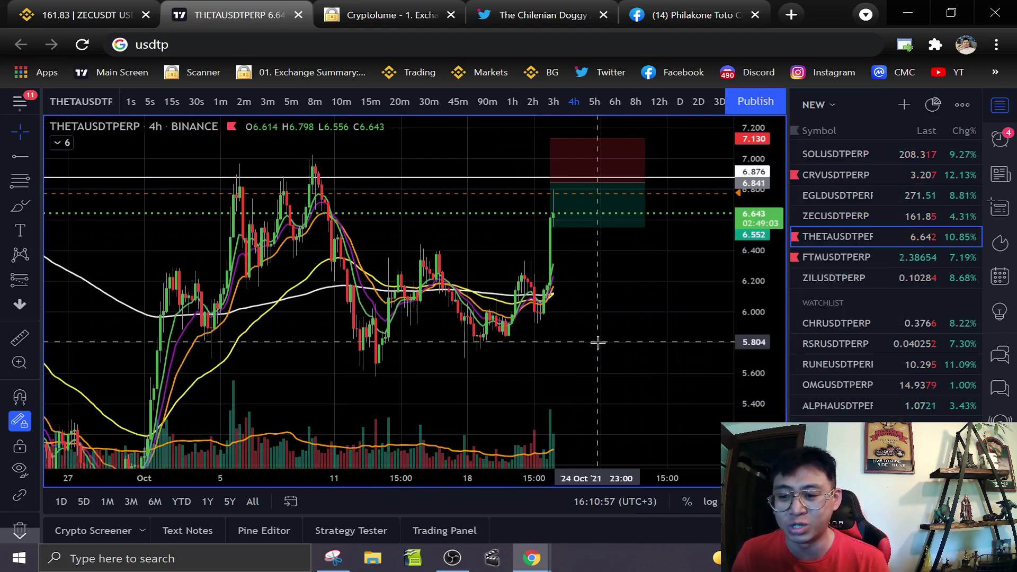
Open the FTMUSDTPERP chart and examine the long position drawn near the recent highs.
click(836, 257)
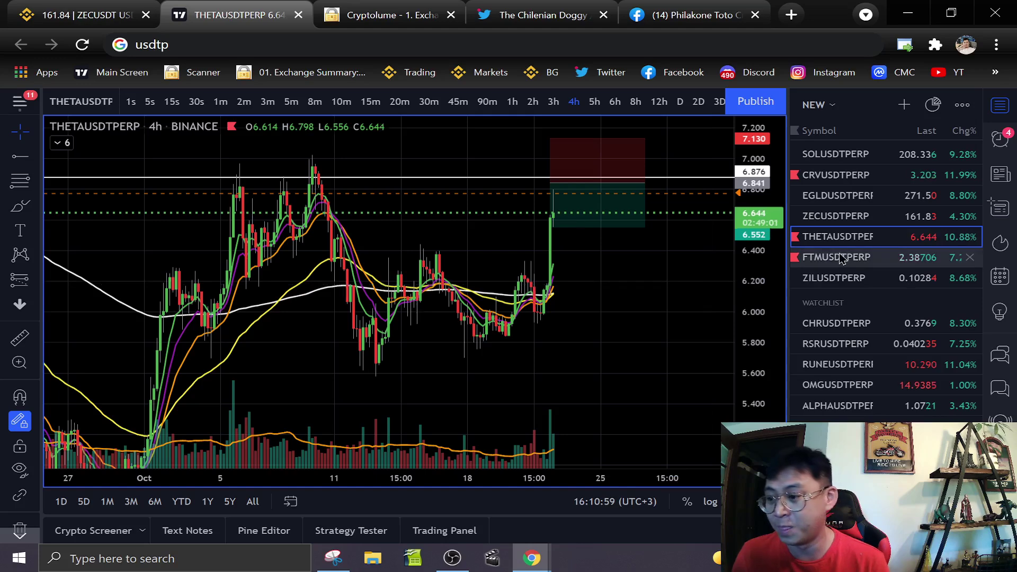
drag(758, 252, 758, 204)
drag(689, 243, 678, 409)
drag(712, 259, 718, 223)
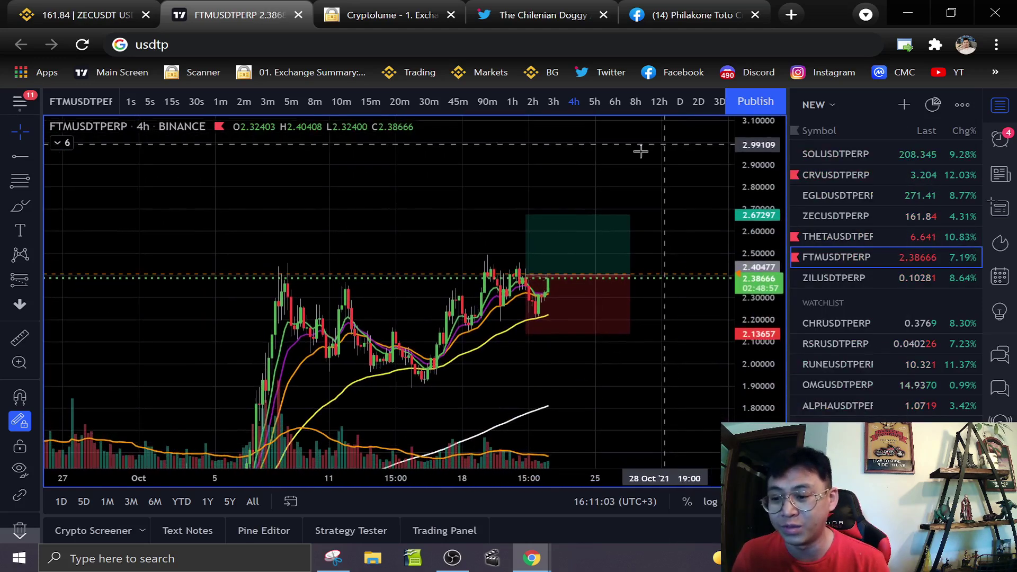
Show the MACD and RSI panes on FTMUSDTPERP and examine the daily, two-day and weekly timeframes.
click(681, 102)
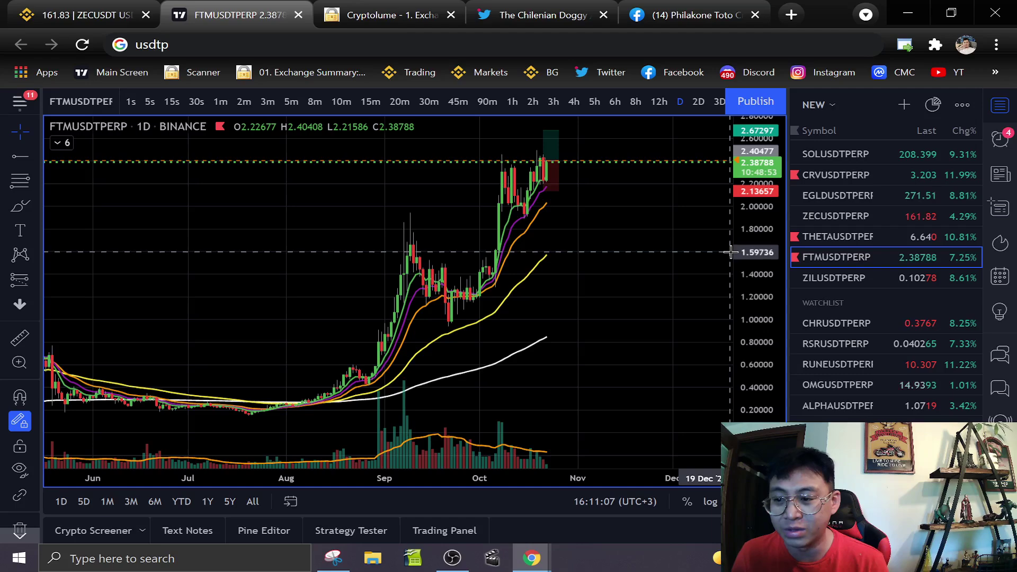
scroll(731, 252, down, 5)
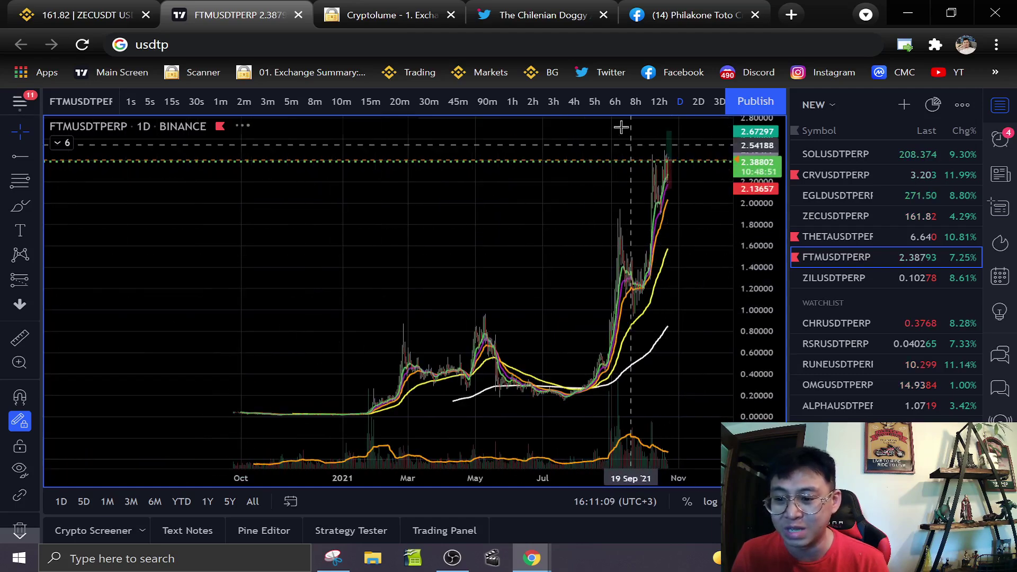
scroll(636, 231, up, 12)
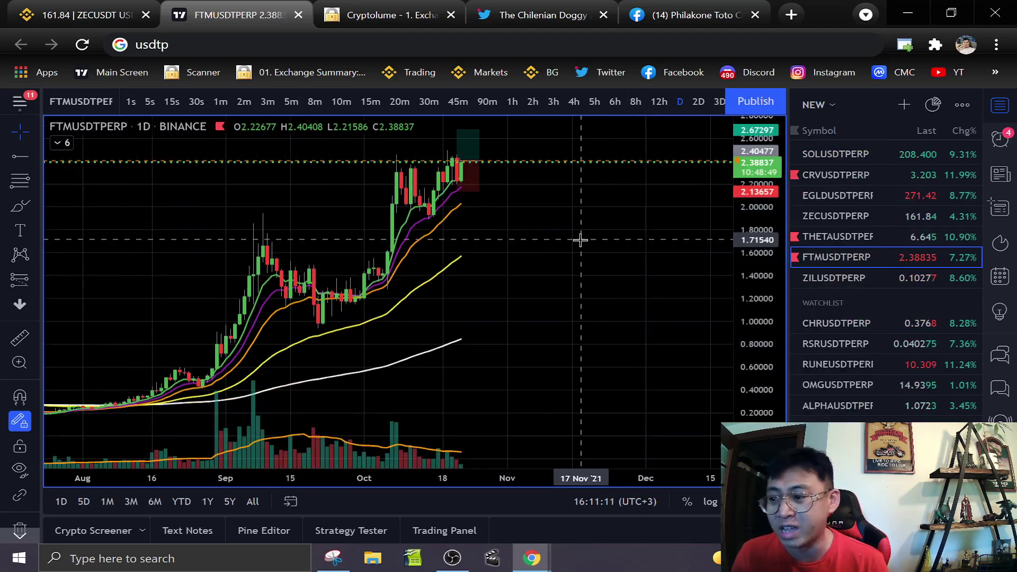
double_click(580, 239)
right_click(616, 351)
click(701, 101)
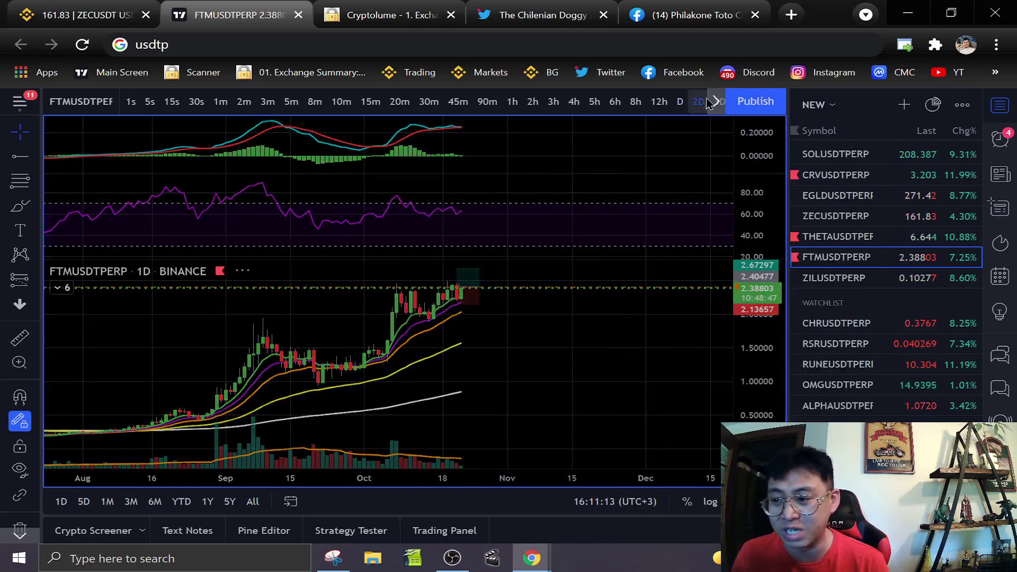
click(717, 102)
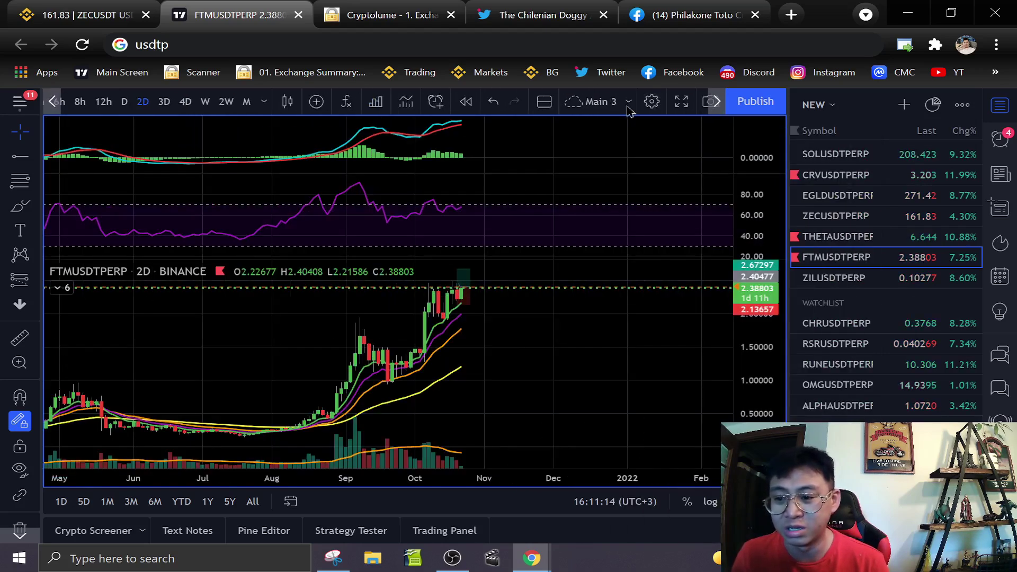
click(205, 102)
right_click(566, 353)
click(541, 347)
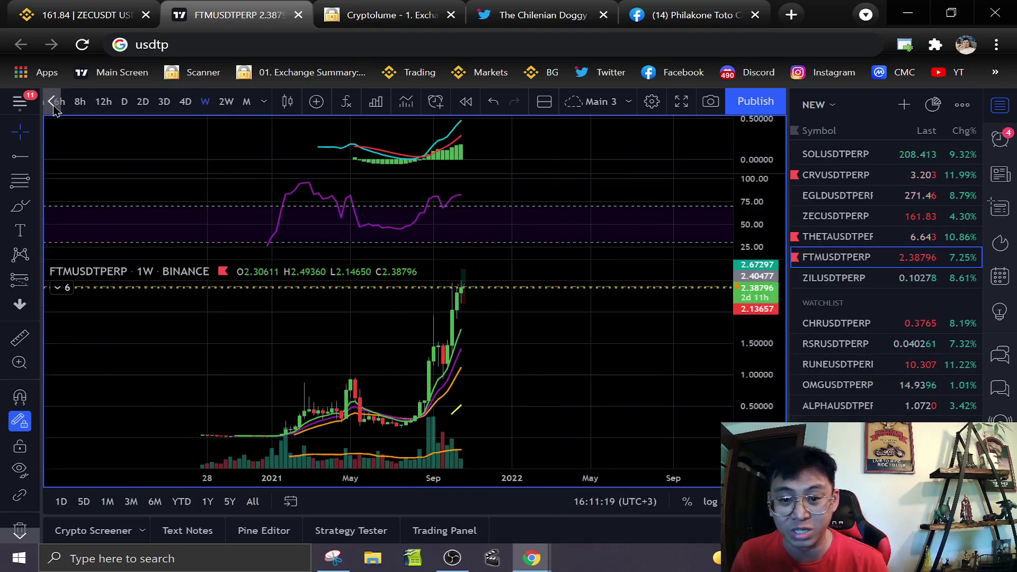
Draw a descending trend line on FTMUSDTPERP's 20-minute chart from the 19 October high at about 2.476 to about 2.355 on 24 October.
click(52, 102)
click(404, 108)
right_click(660, 350)
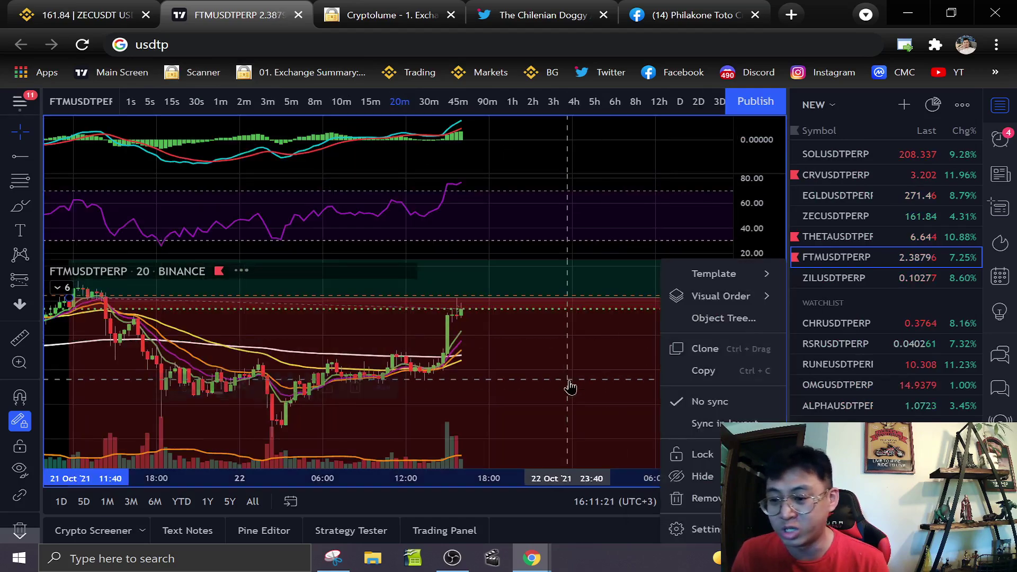
click(569, 383)
scroll(672, 339, down, 8)
scroll(675, 342, down, 4)
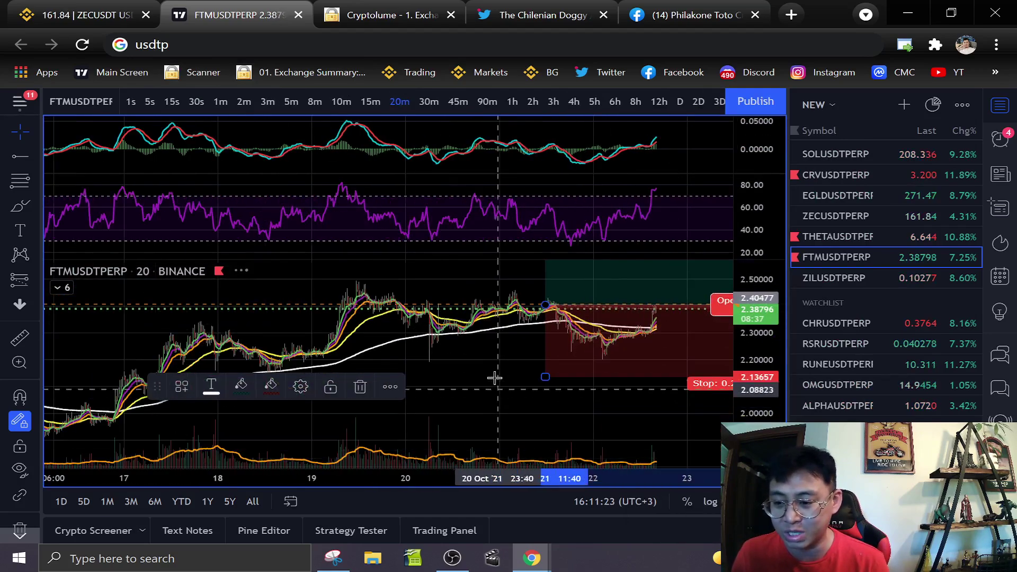
click(496, 378)
scroll(511, 354, down, 3)
drag(570, 360, 465, 359)
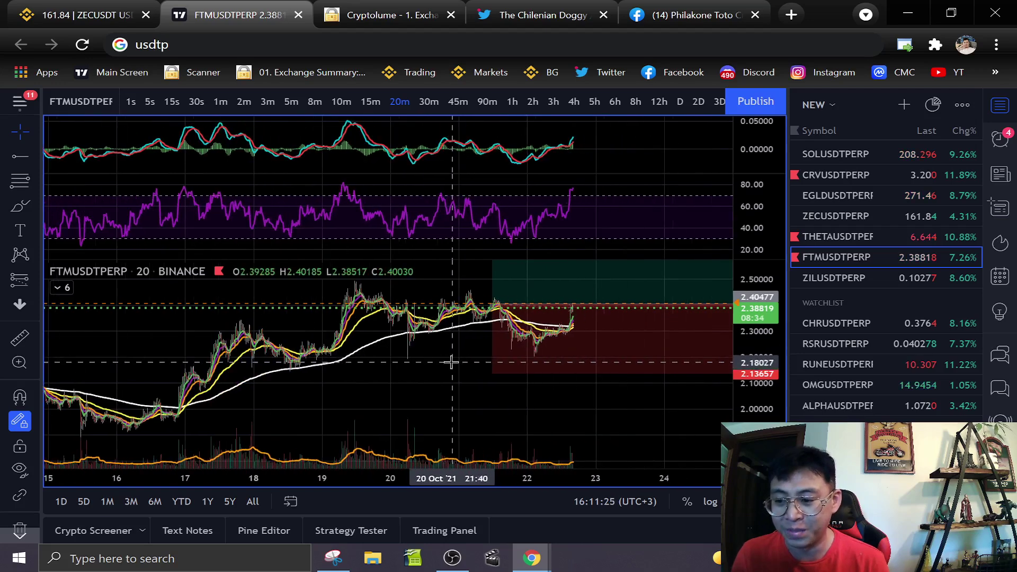
click(35, 160)
click(90, 142)
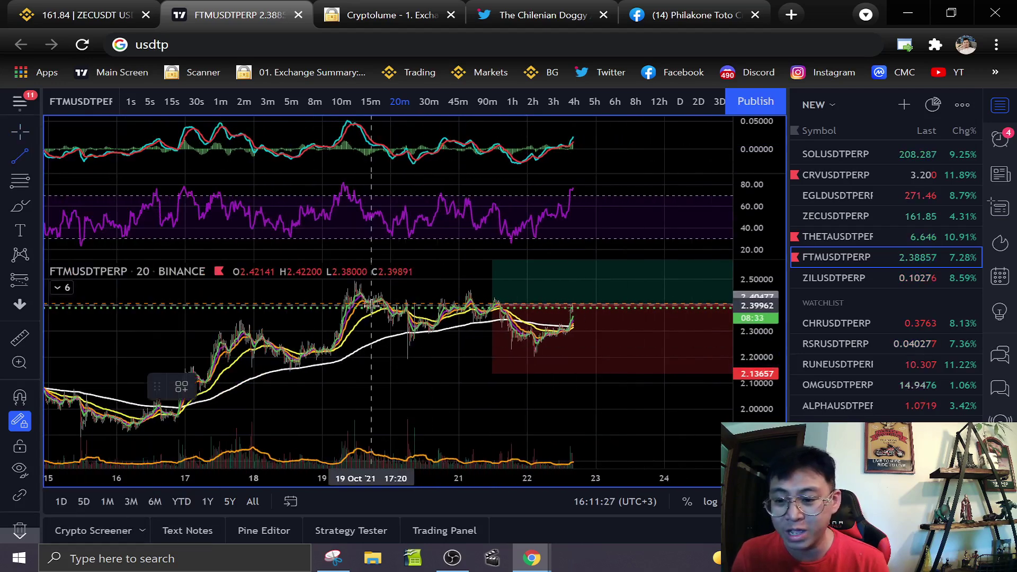
click(357, 286)
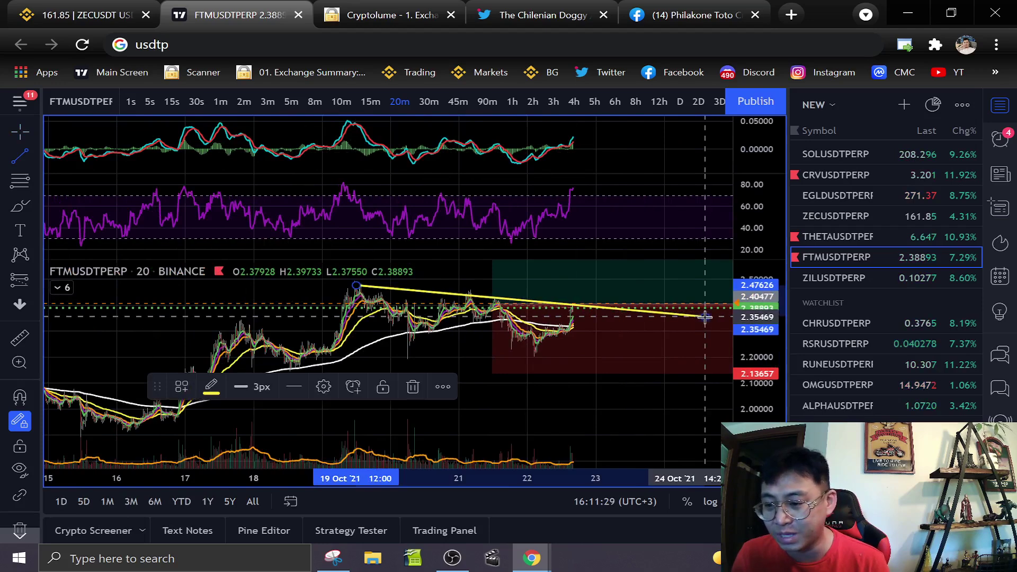
click(706, 317)
Switch FTMUSDTPERP to the 8-minute timeframe and shift the descending trend line's start to about 2.48 earlier on 19 October.
click(315, 101)
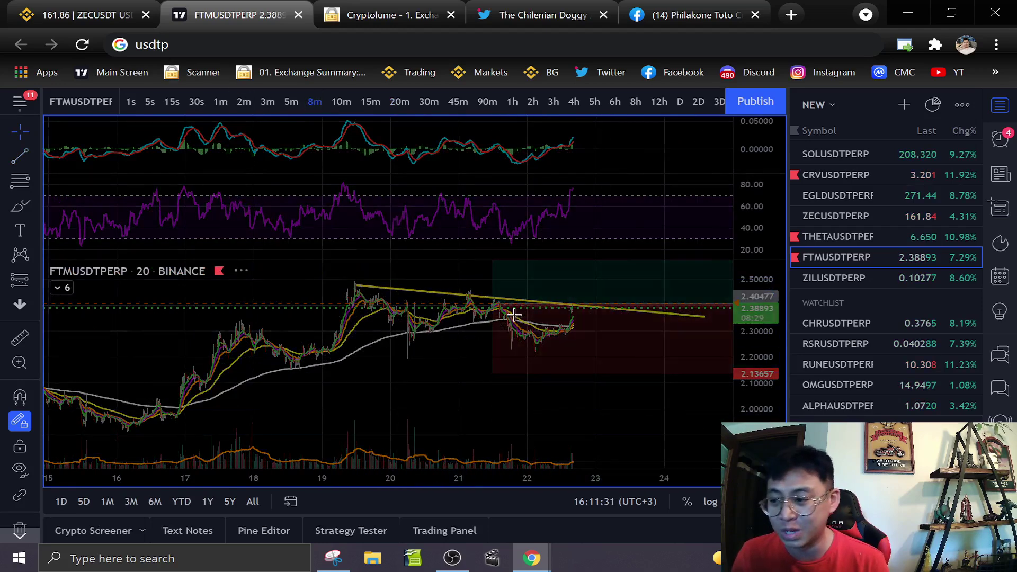
right_click(641, 362)
click(270, 424)
scroll(318, 417, down, 2)
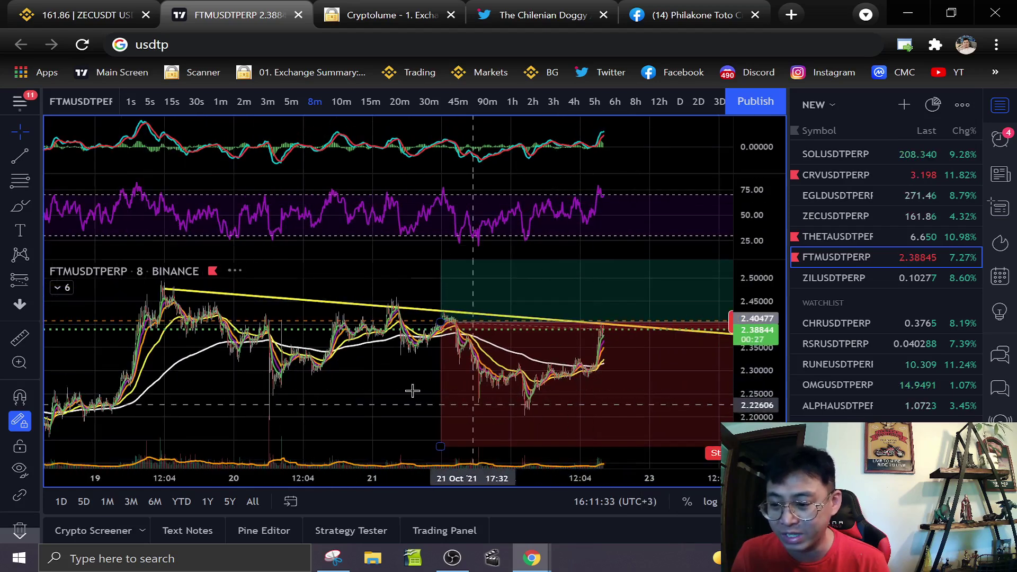
drag(756, 387, 756, 335)
drag(372, 380, 450, 458)
drag(238, 338, 215, 339)
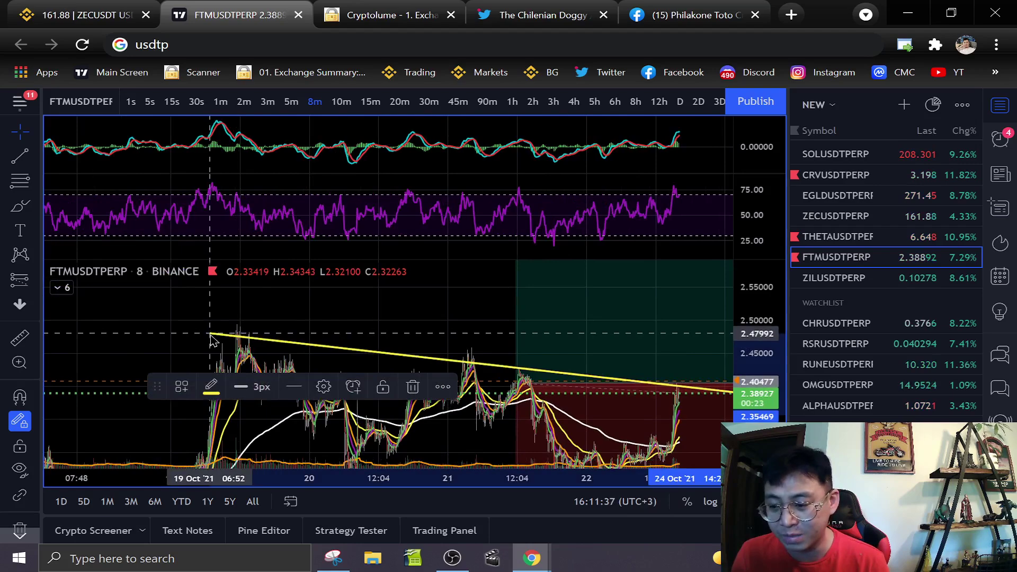
drag(391, 290, 354, 291)
scroll(450, 307, up, 9)
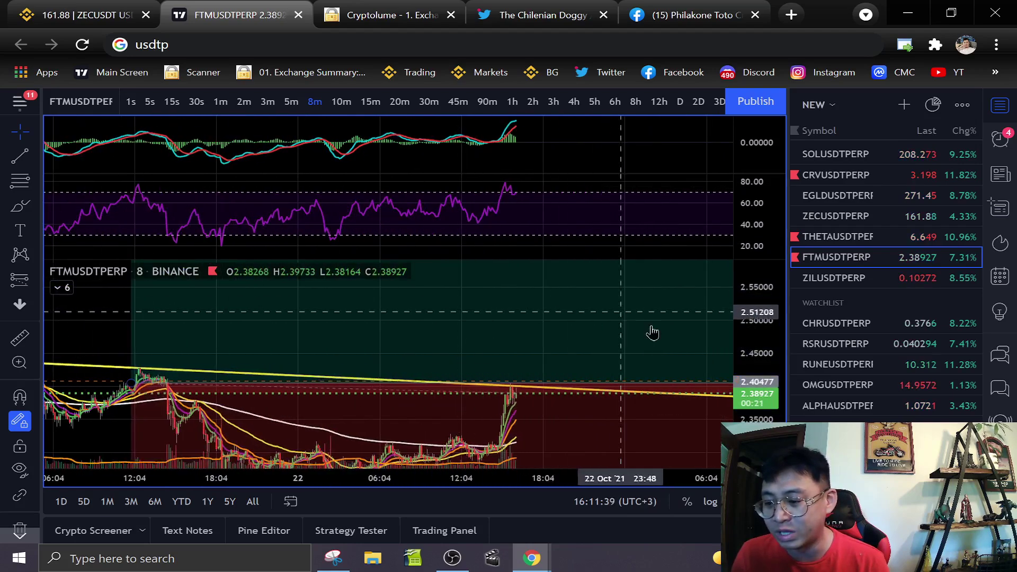
Open the ZILUSDTPERP chart and examine its short position near the white resistance line on the 8-minute and 5-hour timeframes.
click(888, 282)
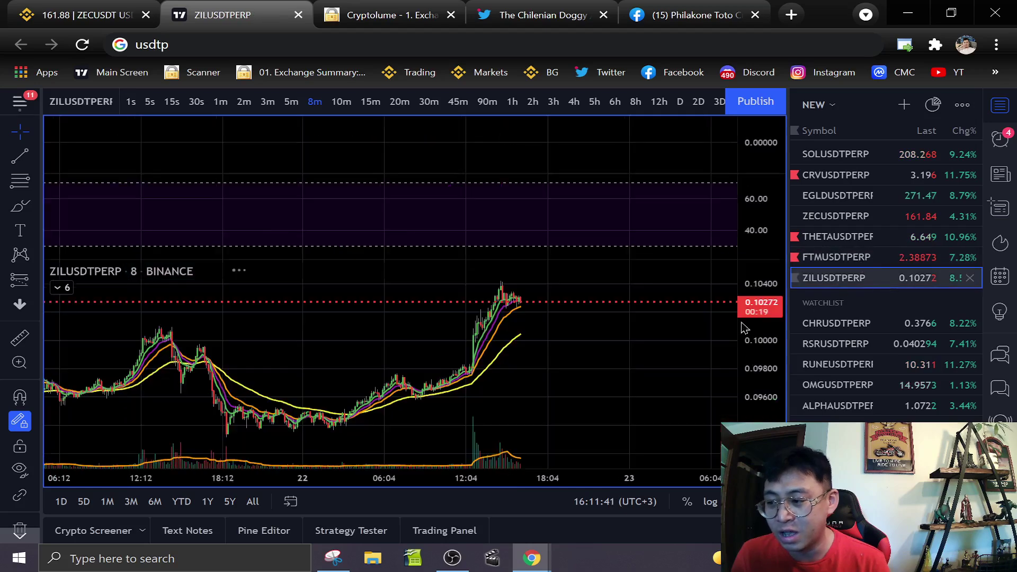
scroll(629, 371, down, 5)
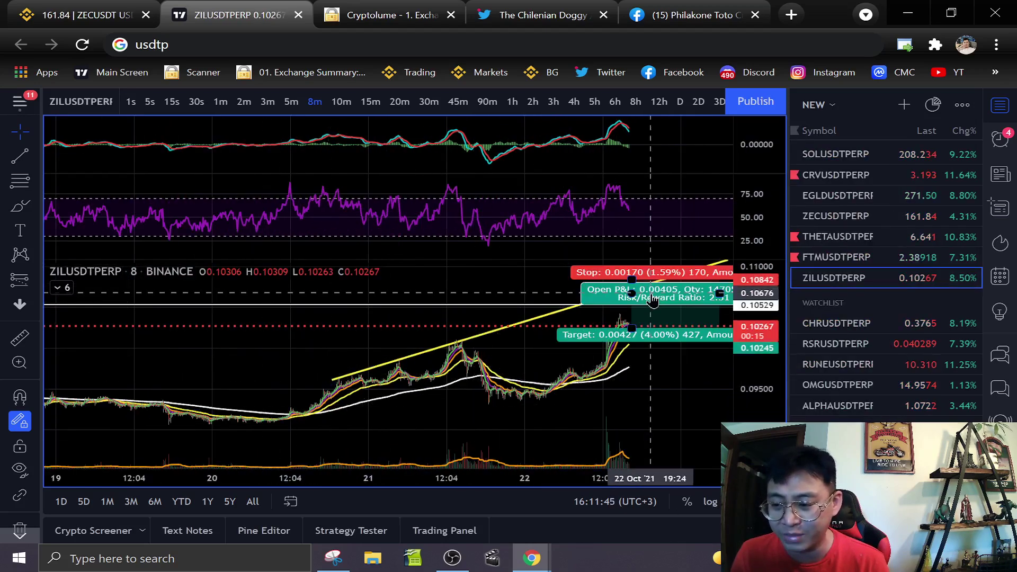
click(595, 101)
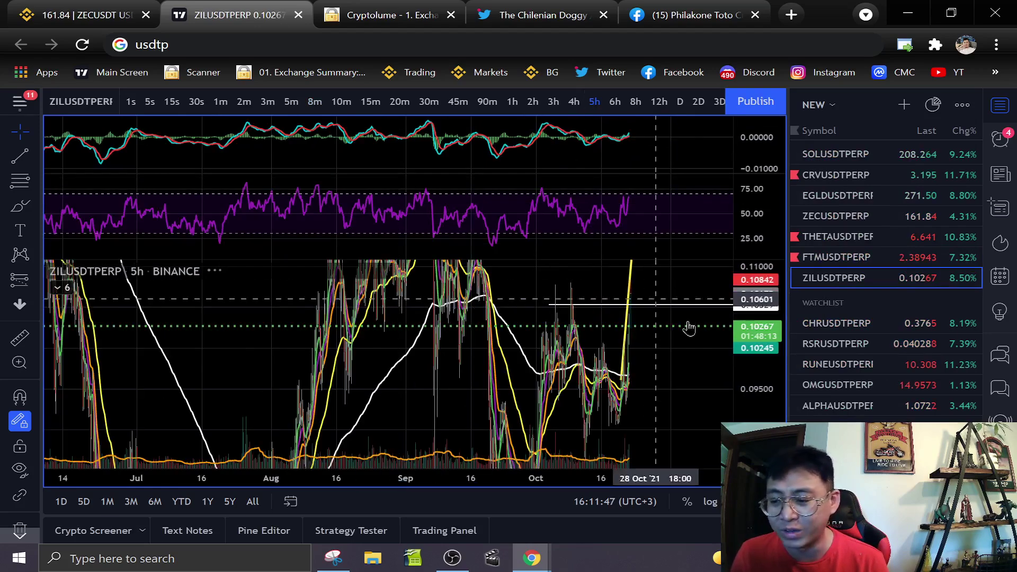
scroll(686, 349, up, 5)
right_click(669, 374)
click(611, 379)
double_click(752, 384)
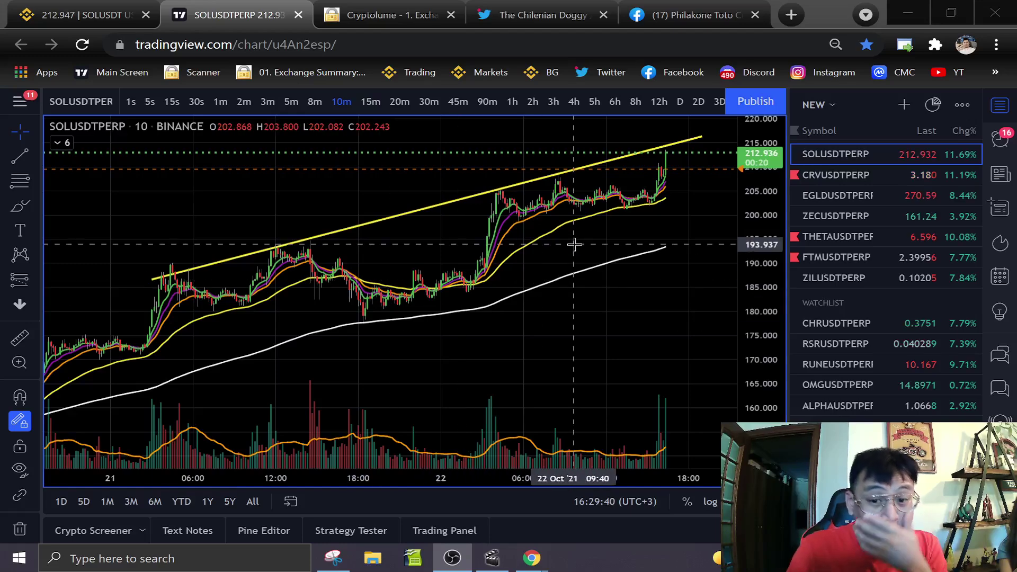
Switch SOLUSDTPERP to the 5-hour timeframe and place a horizontal ray at the September high, at about 215.8.
right_click(715, 299)
click(323, 204)
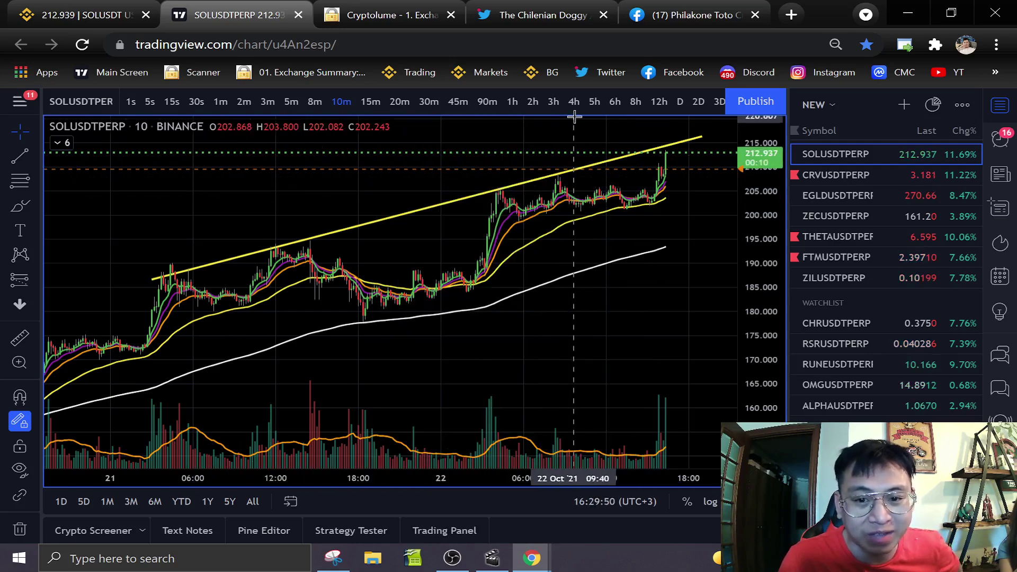
click(594, 102)
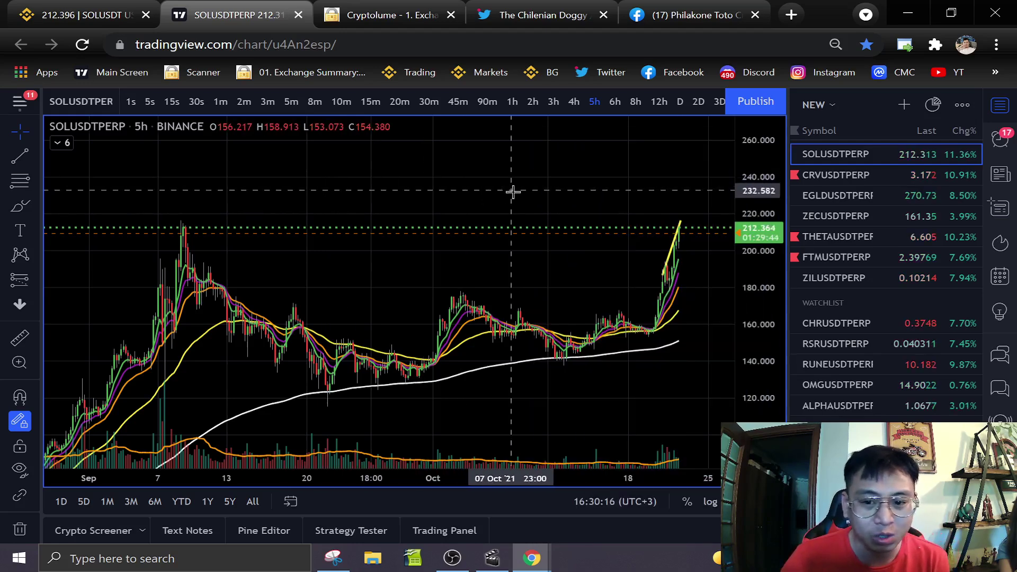
click(25, 158)
click(100, 333)
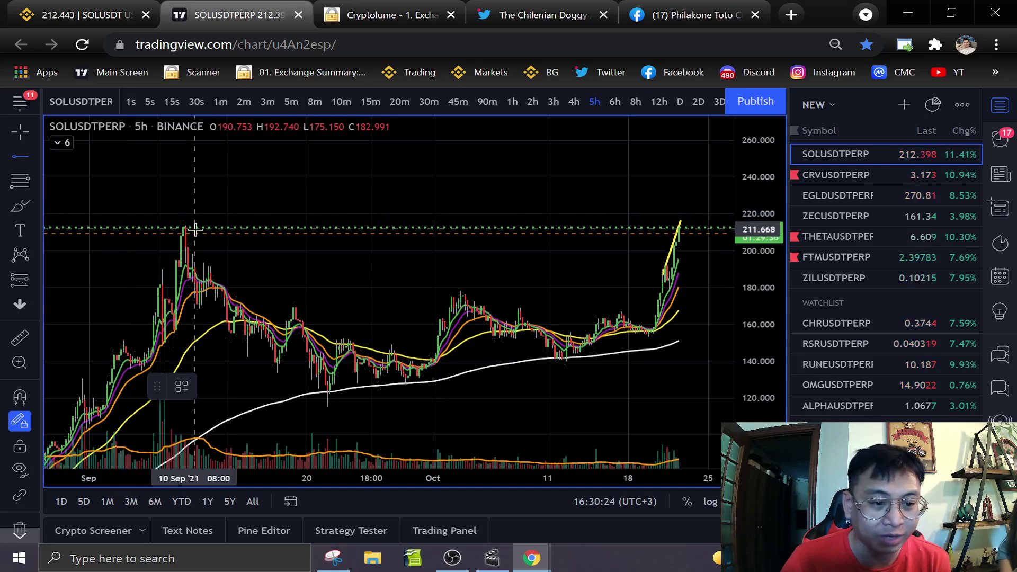
click(159, 221)
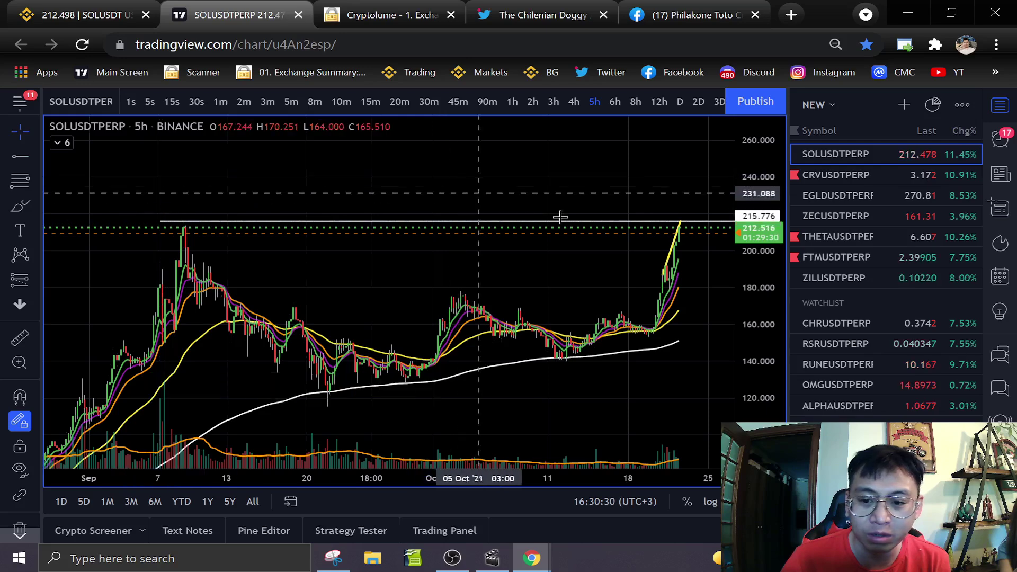
Raise the horizontal ray on SOLUSDTPERP to about 216.3 and restore the automatic price scale.
scroll(493, 200, up, 5)
drag(748, 314, 747, 164)
drag(616, 268, 618, 409)
drag(759, 386, 756, 228)
drag(634, 355, 637, 351)
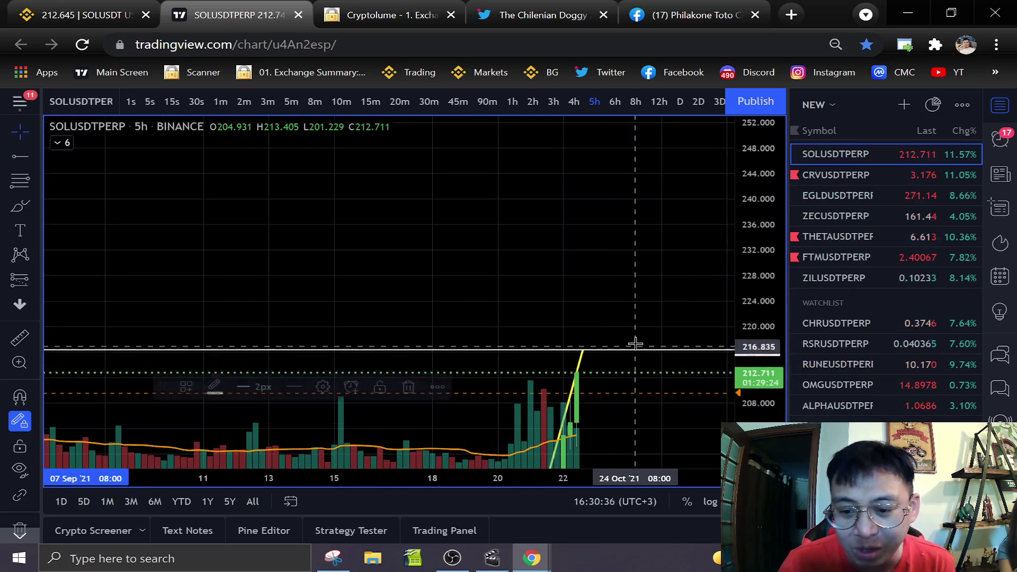
double_click(772, 338)
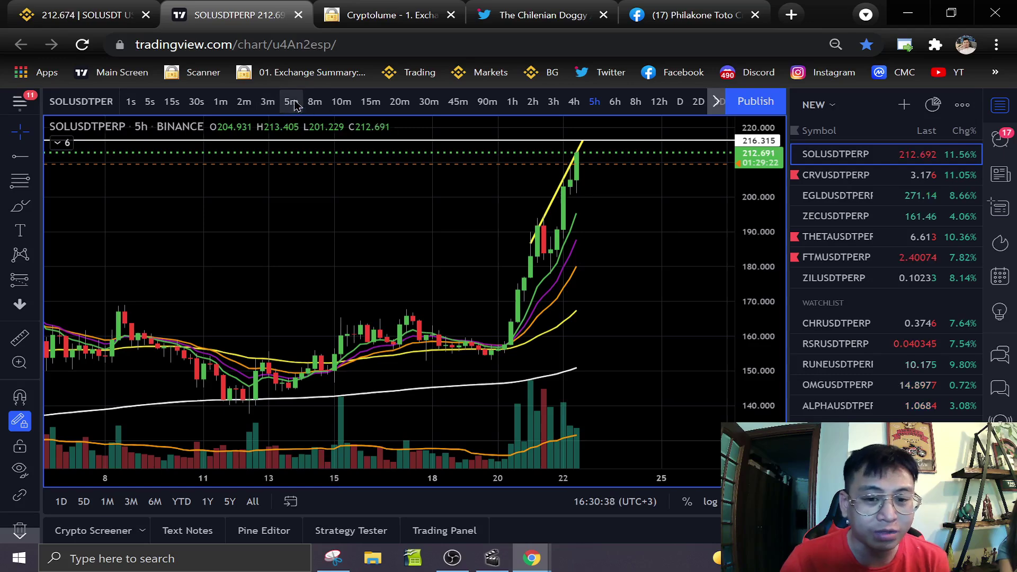
Draw a rectangle on SOLUSDTPERP's 15-minute chart between about 216.4 and 212.9, starting at 22 October 13:15, to mark the resistance zone.
click(291, 102)
click(371, 102)
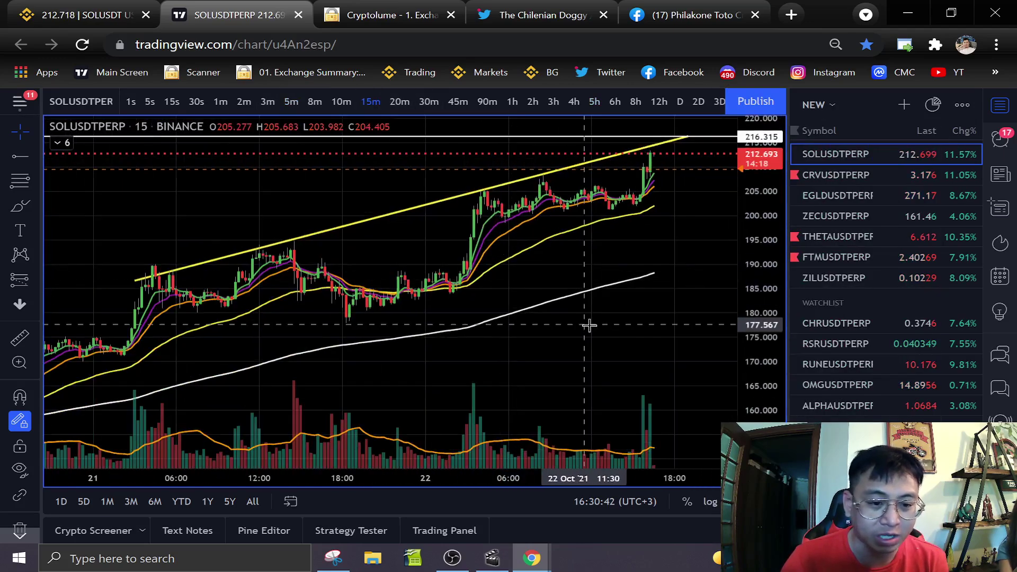
right_click(651, 337)
click(617, 312)
drag(670, 242, 634, 241)
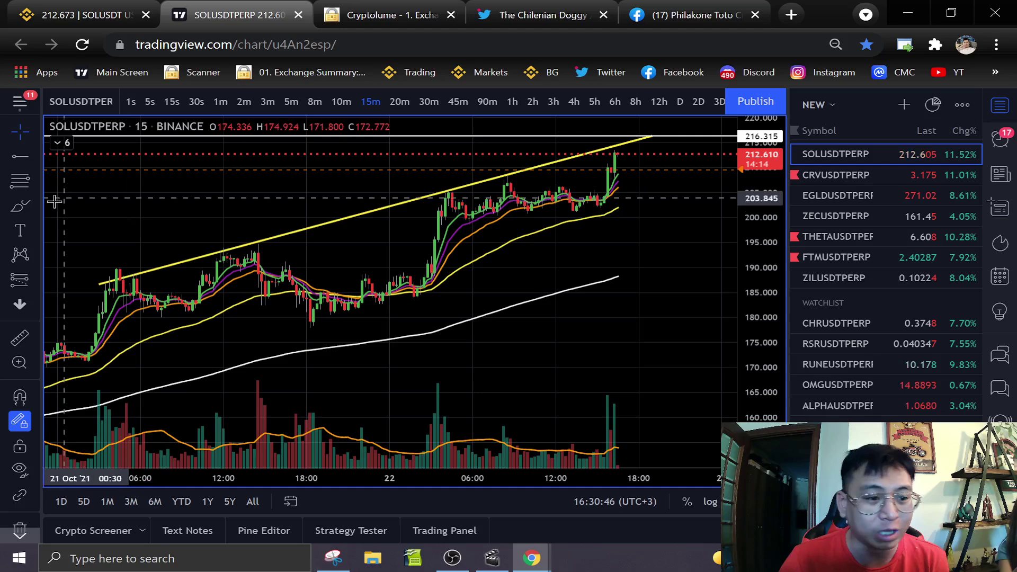
click(33, 207)
click(106, 263)
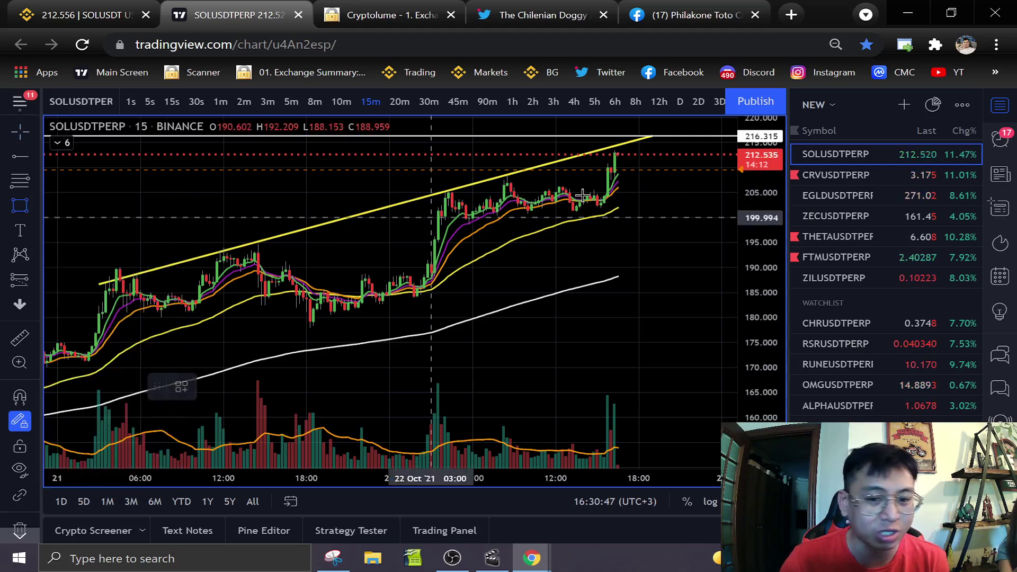
click(573, 136)
click(698, 153)
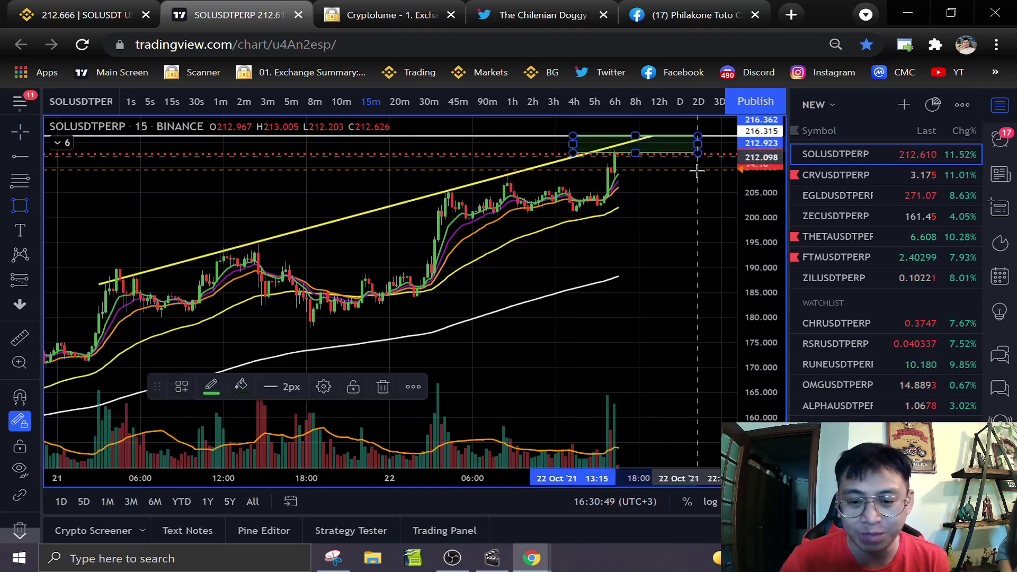
click(689, 295)
Show the MACD and RSI panes on SOLUSDTPERP and examine them against the price at the green resistance zone.
scroll(636, 339, down, 3)
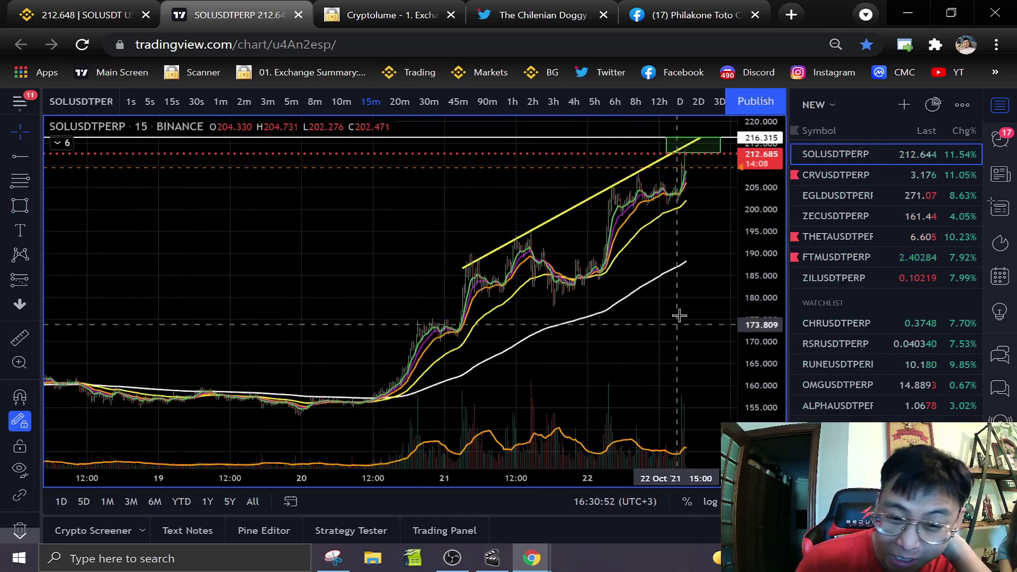
scroll(677, 335, down, 4)
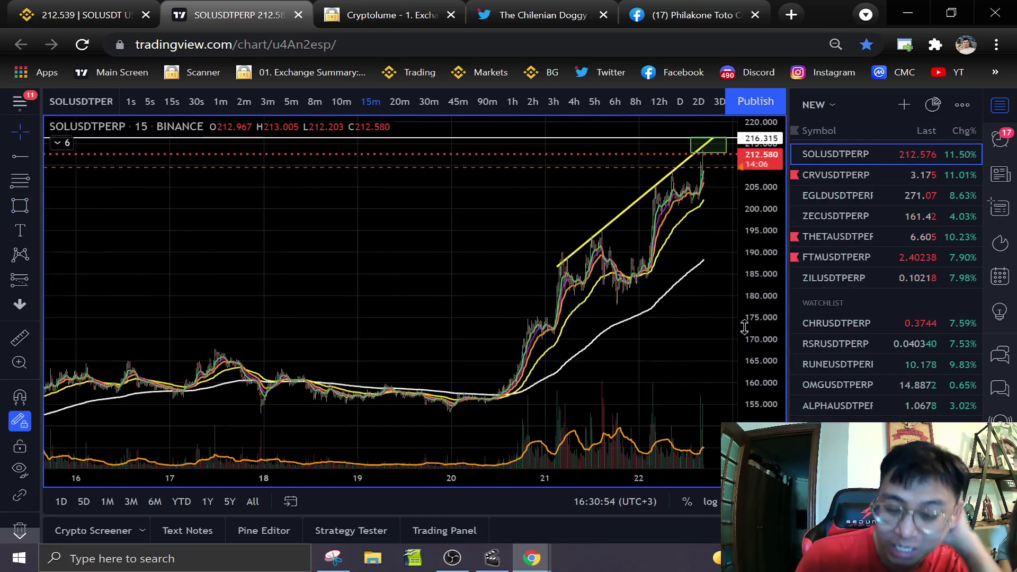
scroll(679, 347, down, 3)
scroll(688, 306, up, 6)
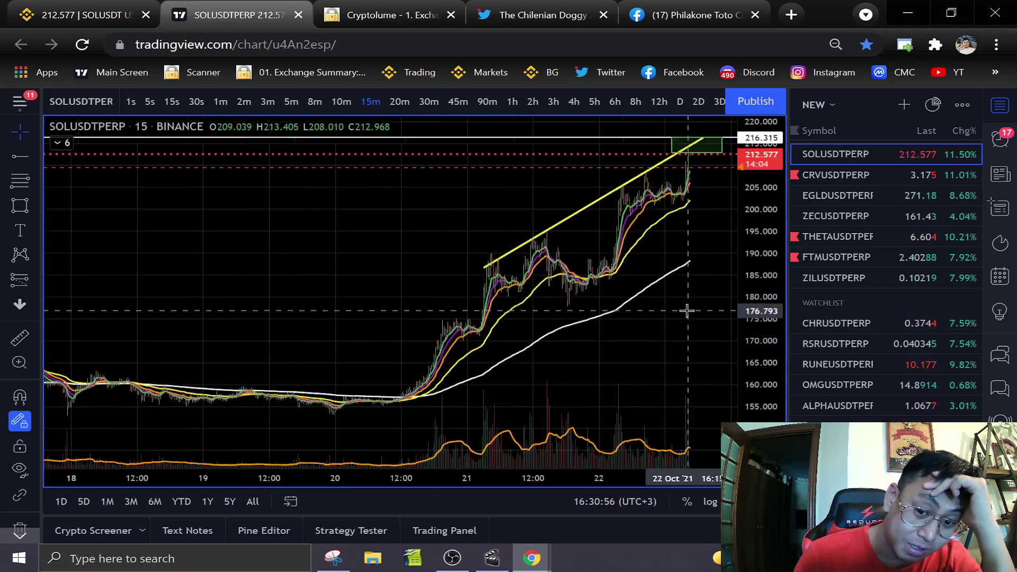
right_click(479, 275)
double_click(479, 274)
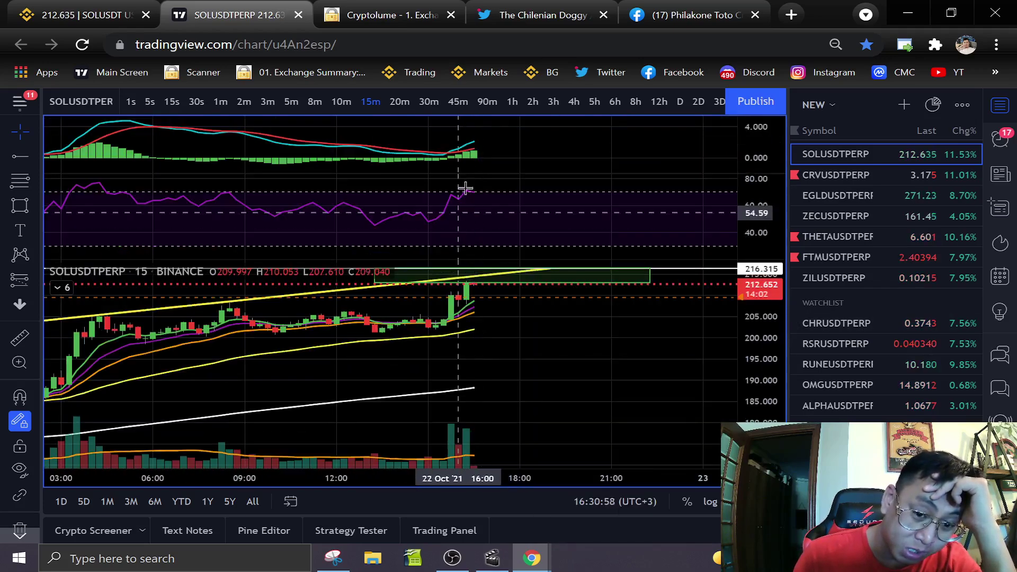
scroll(618, 215, down, 3)
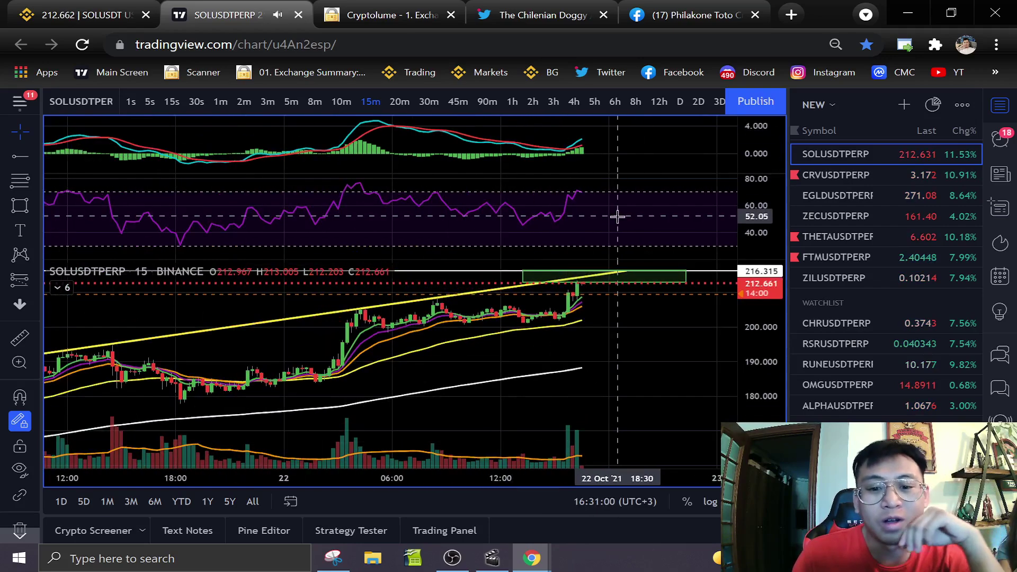
double_click(618, 216)
double_click(659, 236)
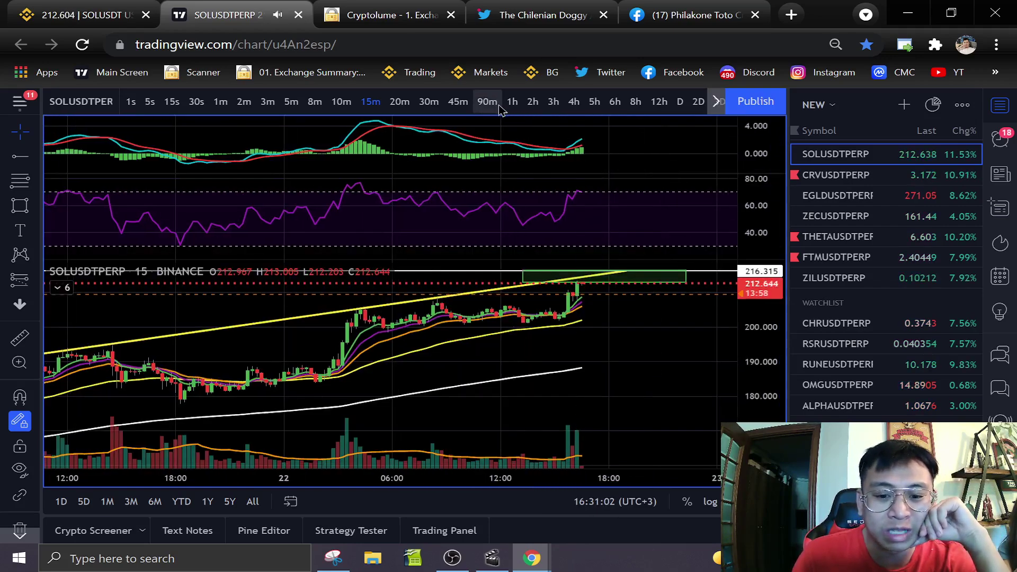
Switch SOLUSDTPERP to the 2-hour timeframe and examine its MACD and RSI panes against the price.
click(529, 106)
right_click(682, 383)
click(632, 379)
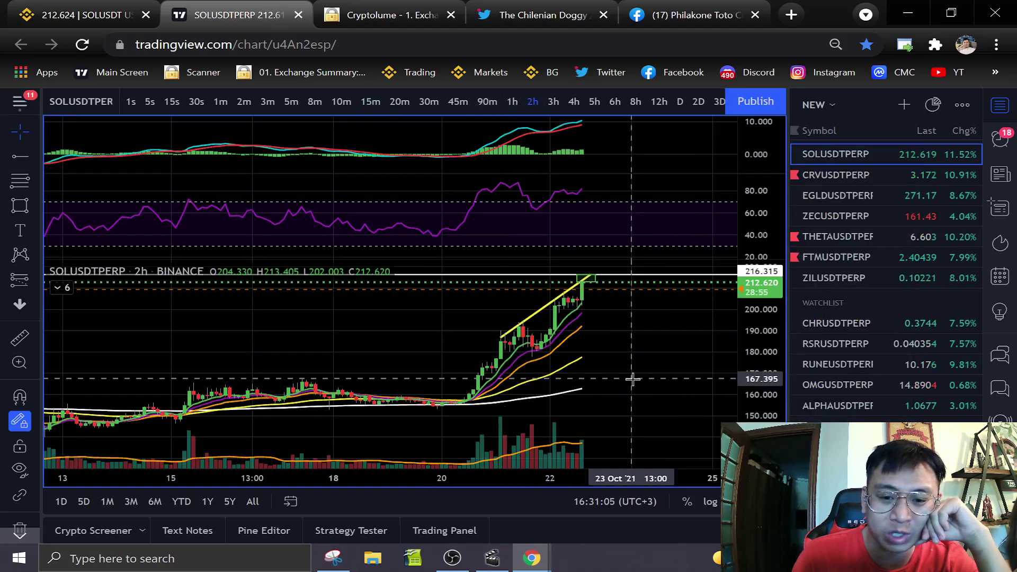
double_click(642, 224)
right_click(421, 180)
double_click(321, 164)
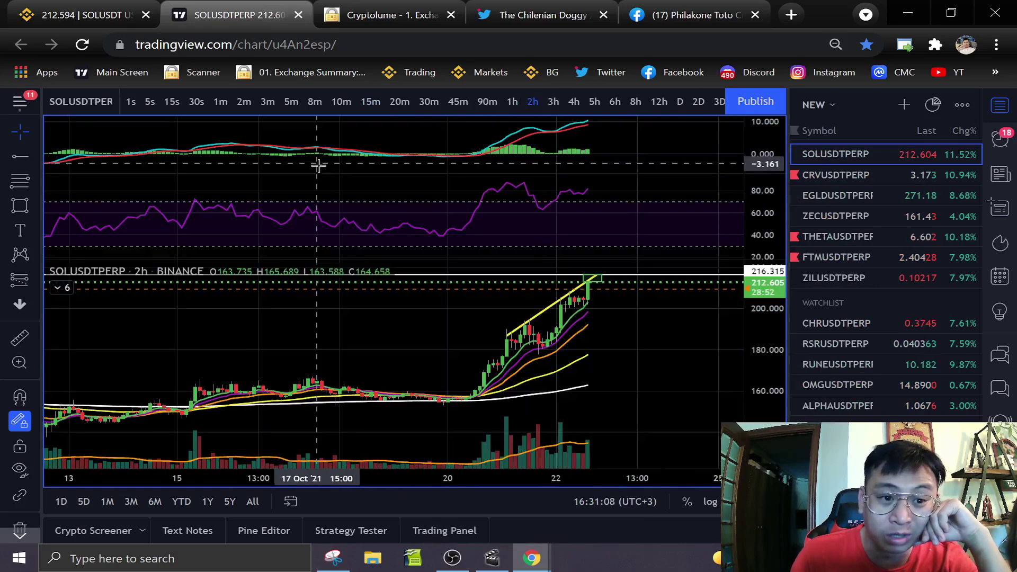
Maximize the price pane of SOLUSDTPERP's 2-hour chart so the MACD and RSI panes are hidden.
right_click(643, 382)
click(633, 381)
double_click(651, 373)
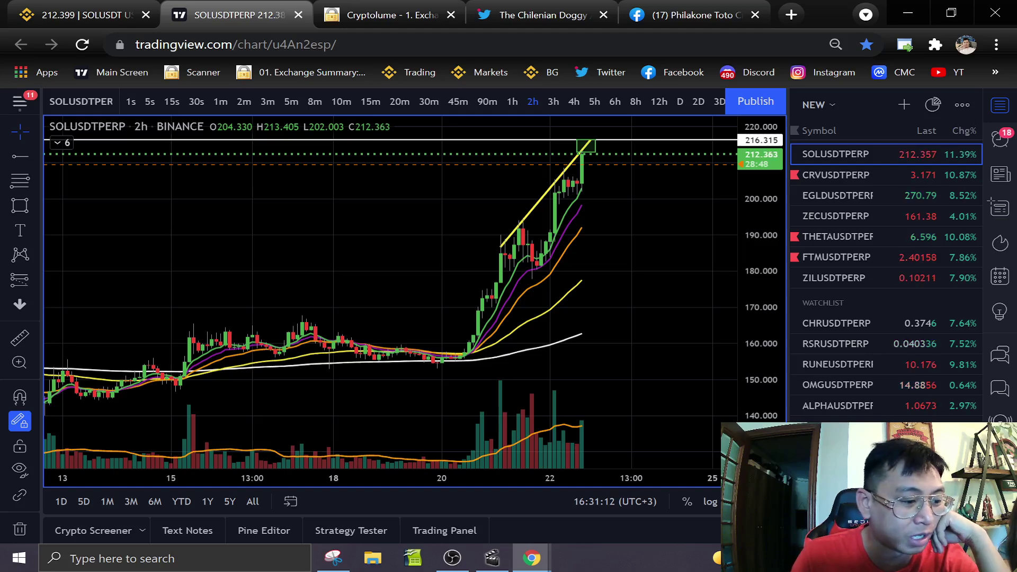
Switch to the Cryptolume Binance exchange summary and review SOLUSDT's buyer and seller percentages.
key(ctrl+Tab)
right_click(441, 415)
click(345, 421)
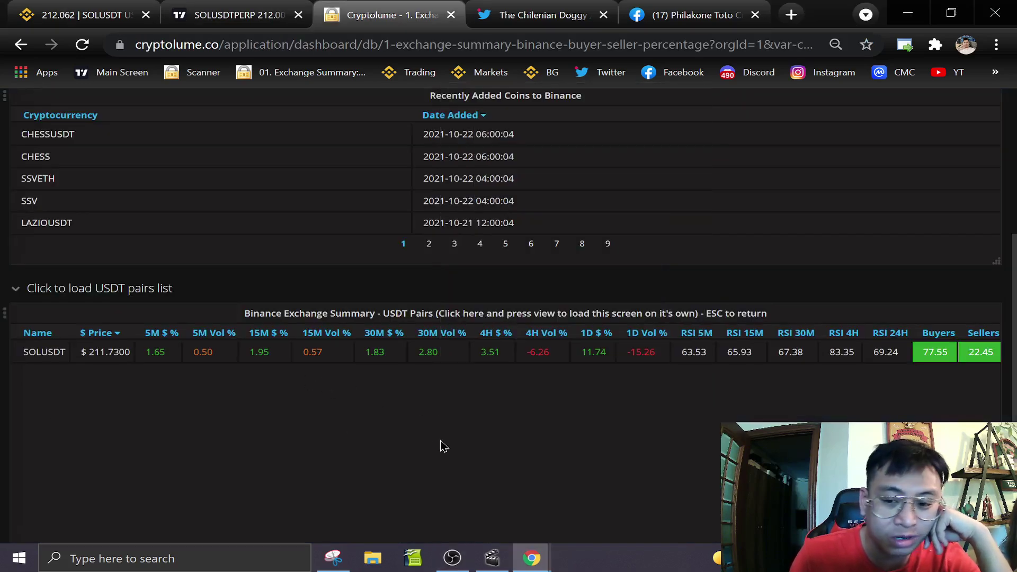
Set the exchange summary dashboard's refresh interval to 5s and apply it.
scroll(344, 382, up, 5)
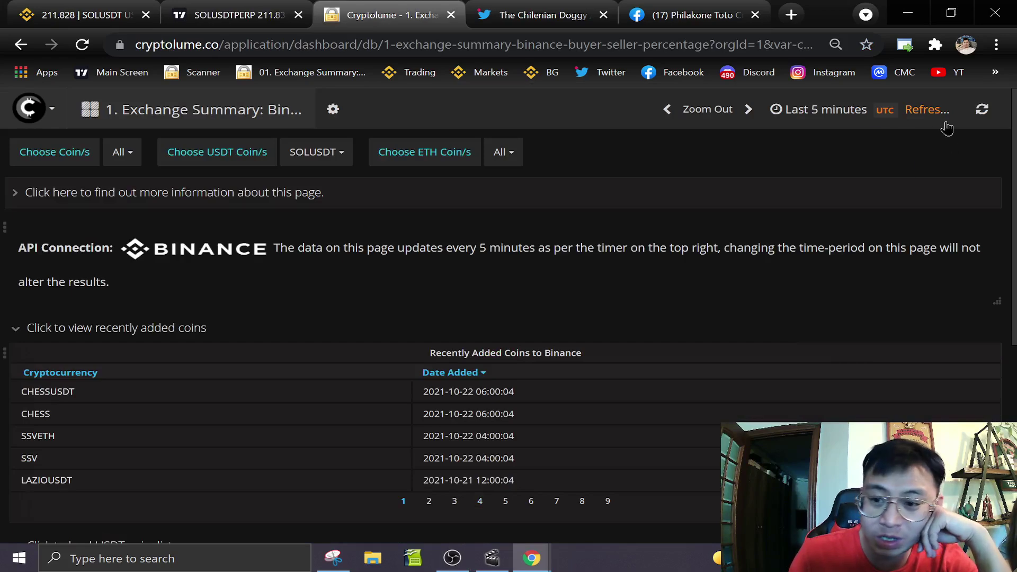
click(819, 110)
click(303, 313)
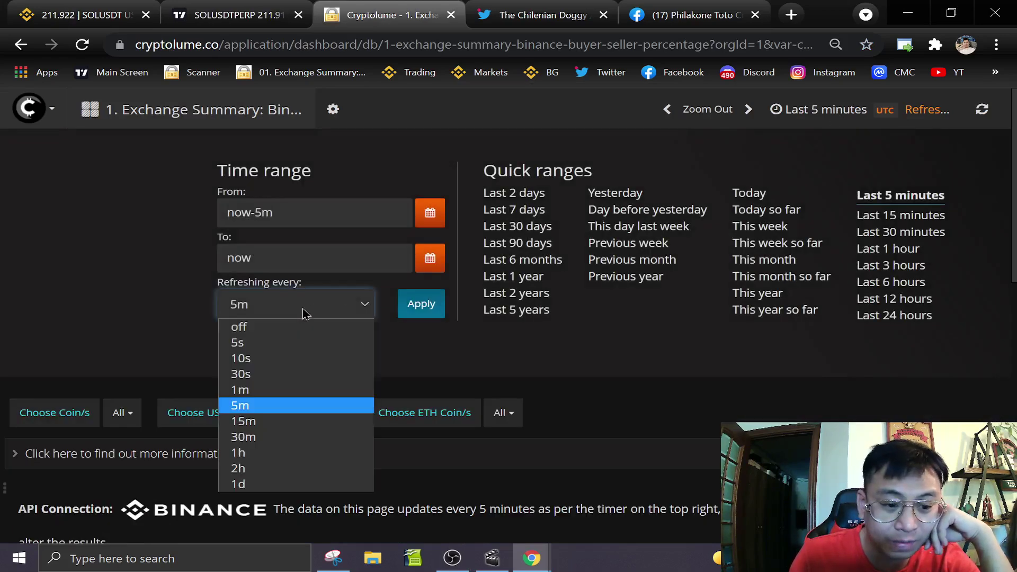
click(268, 347)
click(423, 308)
Examine SOLUSDT's refreshed price change, volume, RSI, buyer and seller values in the USDT pairs table.
scroll(681, 404, down, 10)
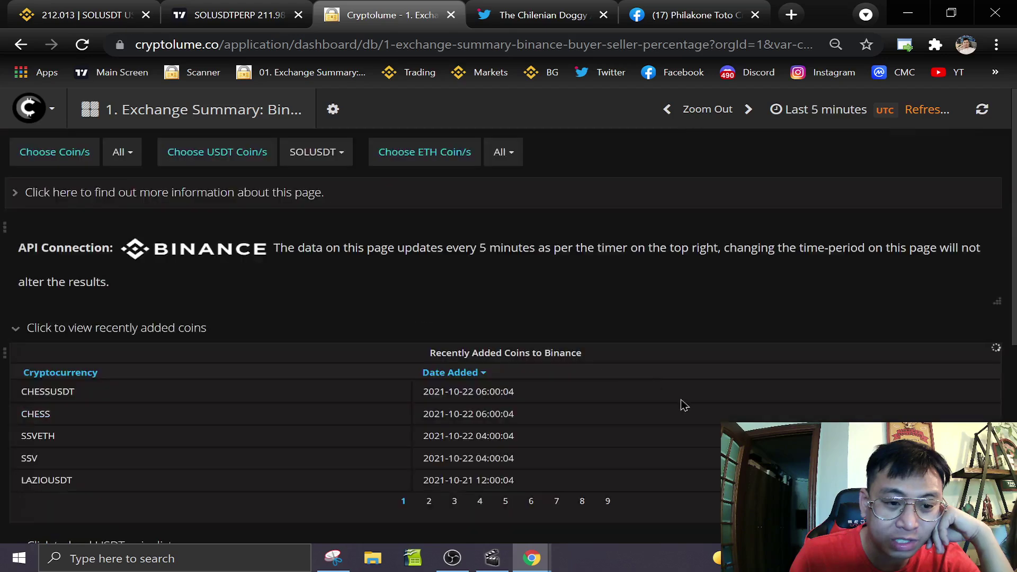
right_click(498, 466)
click(408, 469)
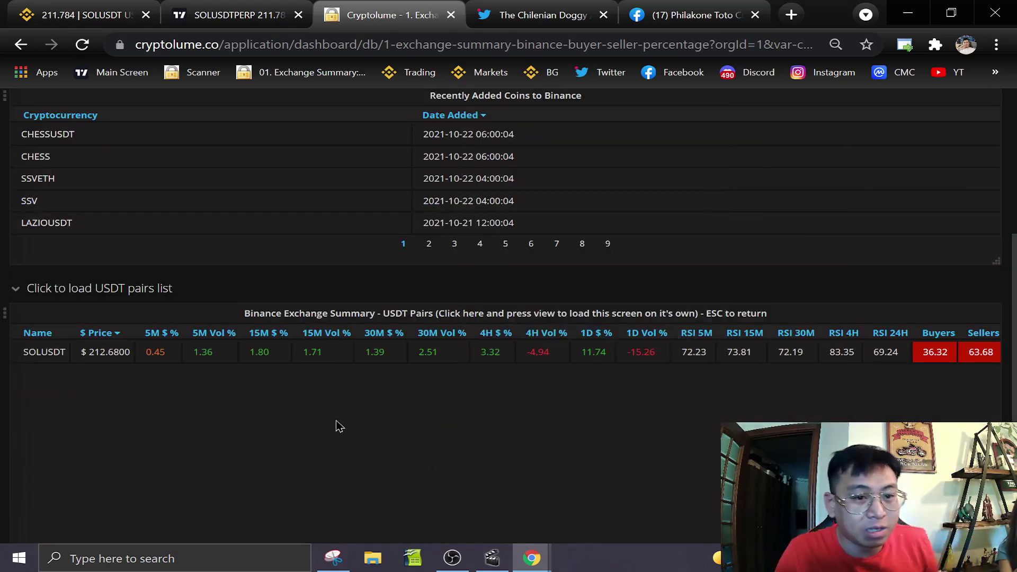
right_click(471, 417)
click(352, 421)
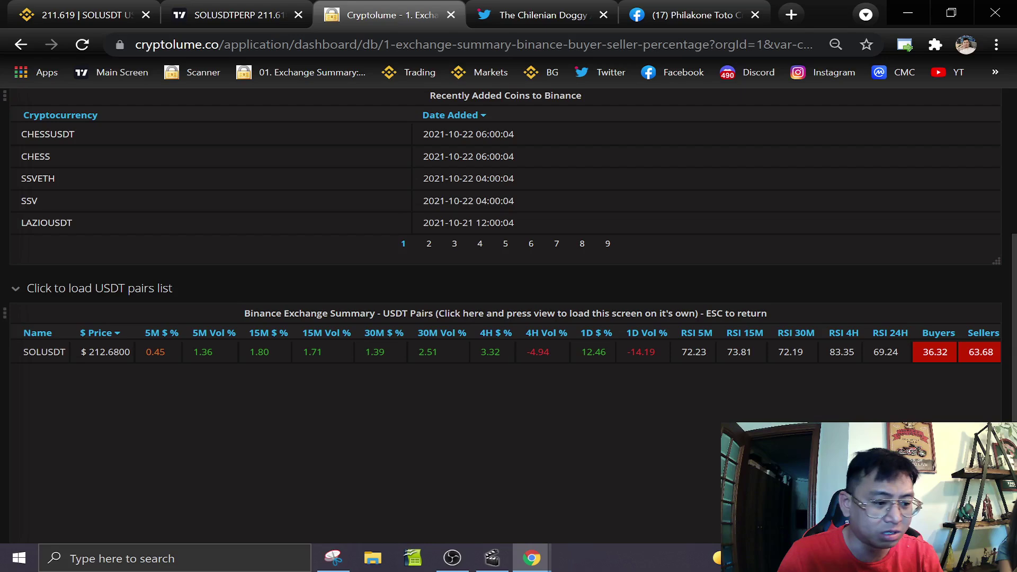
Switch to the Binance SOLUSDT perpetual page and maximize the 15-minute price pane to review the open short position.
key(ctrl+1)
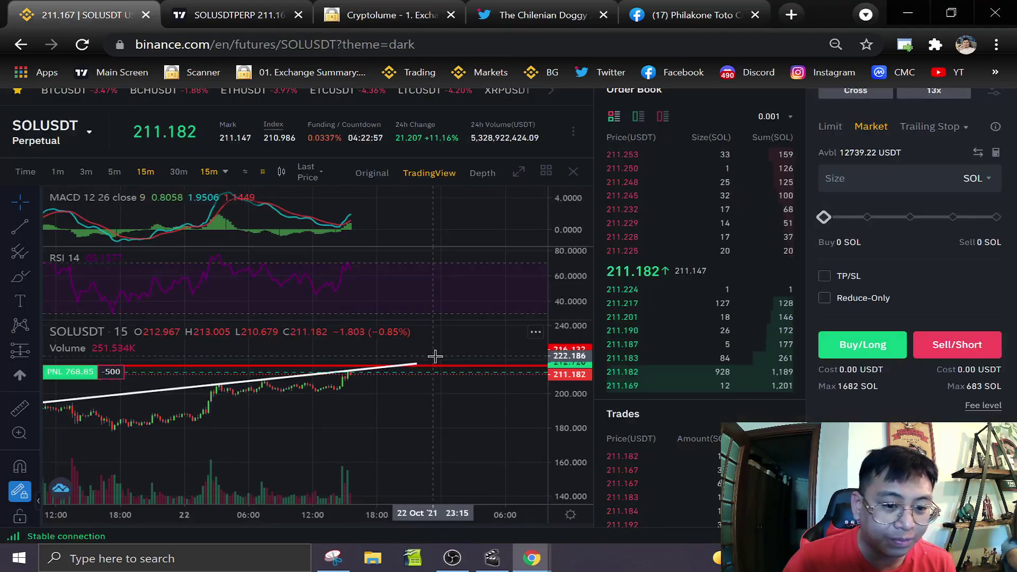
right_click(328, 425)
double_click(328, 403)
scroll(445, 370, down, 2)
right_click(470, 370)
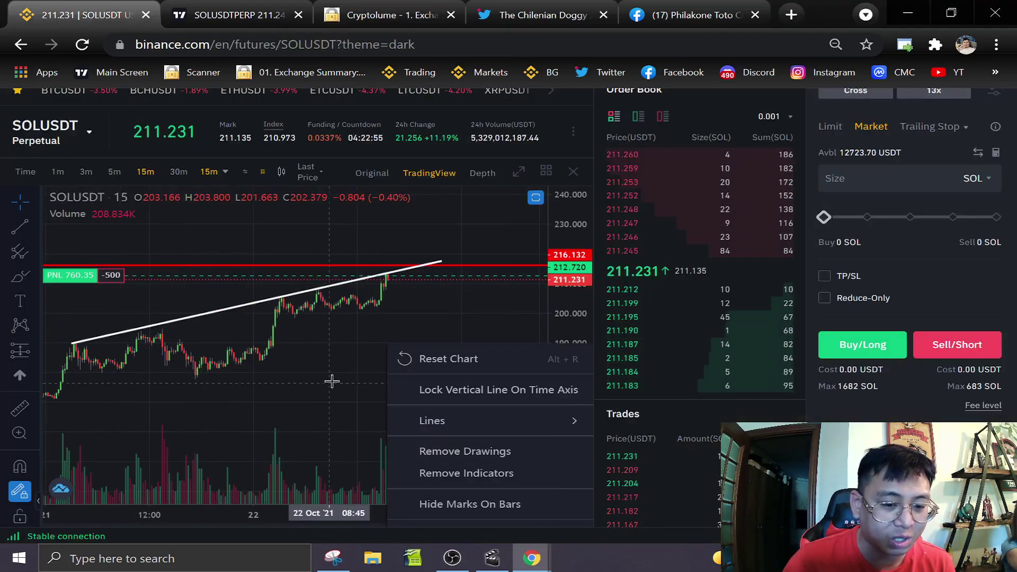
click(330, 381)
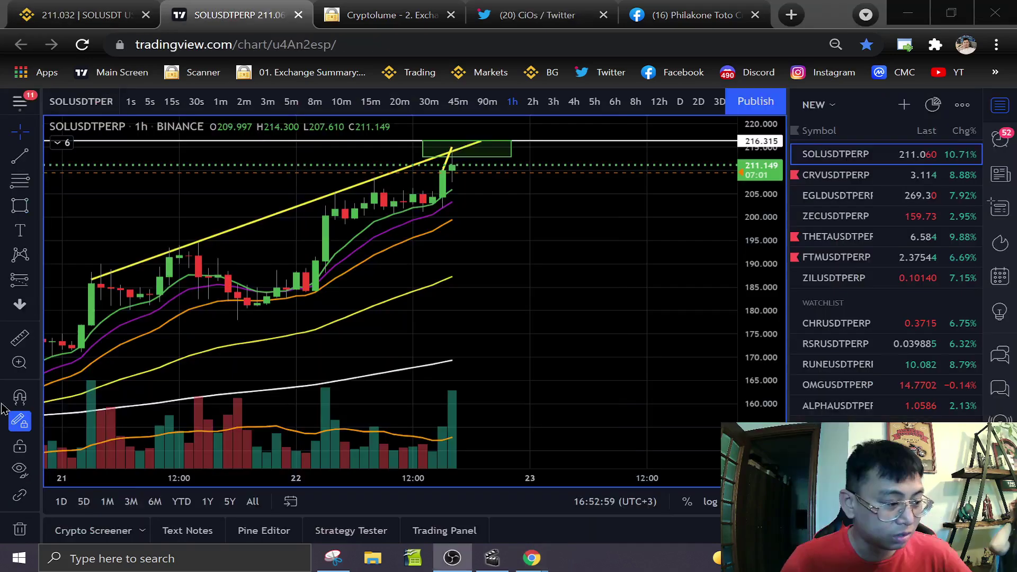
Return to TradingView and examine SOLUSDTPERP's 1-hour chart around the trend line and green resistance zone.
scroll(651, 263, down, 2)
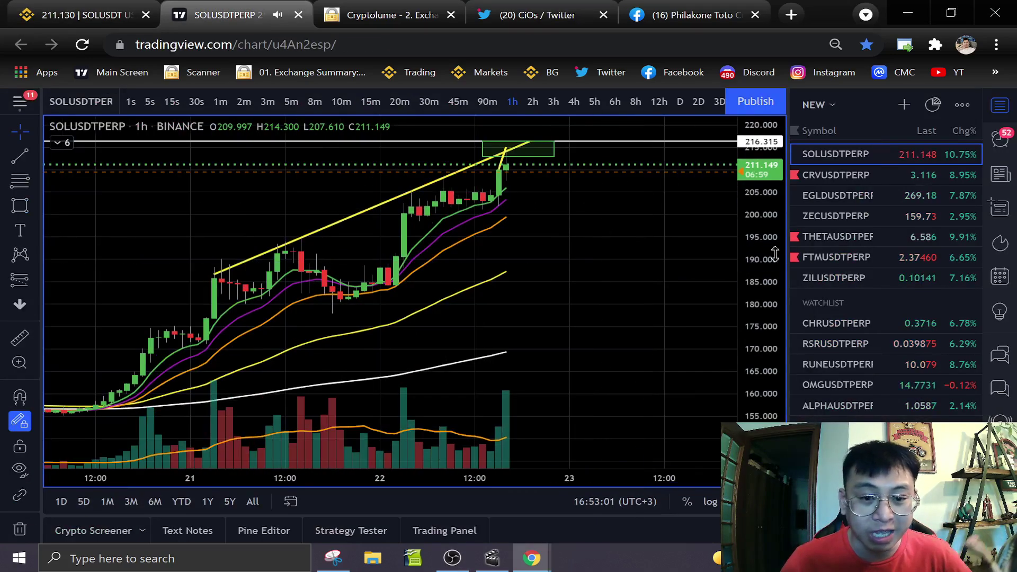